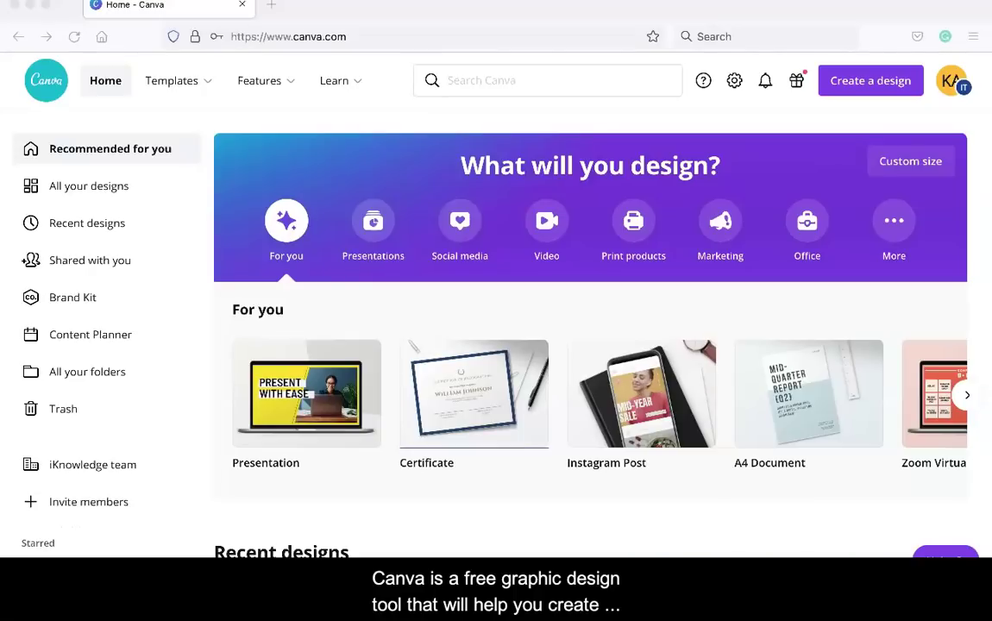
Lower the system volume and scroll across the Sample-watermarked landscape design
{"action": "key", "text": "XF86AudioLowerVolume"}
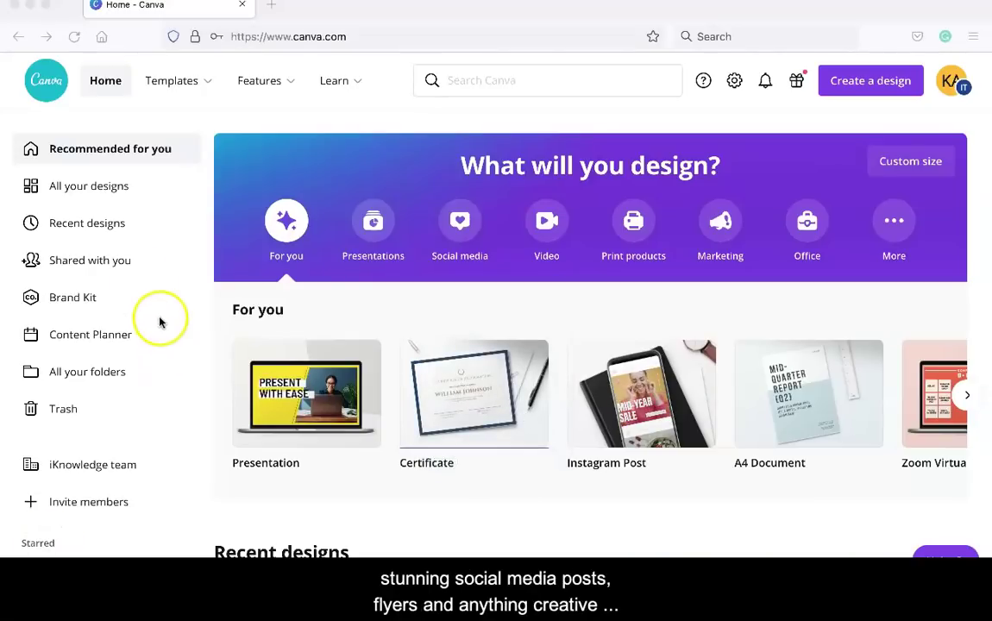
{"action": "scroll", "coordinate": [250, 412], "scroll_direction": "right", "scroll_amount": 3}
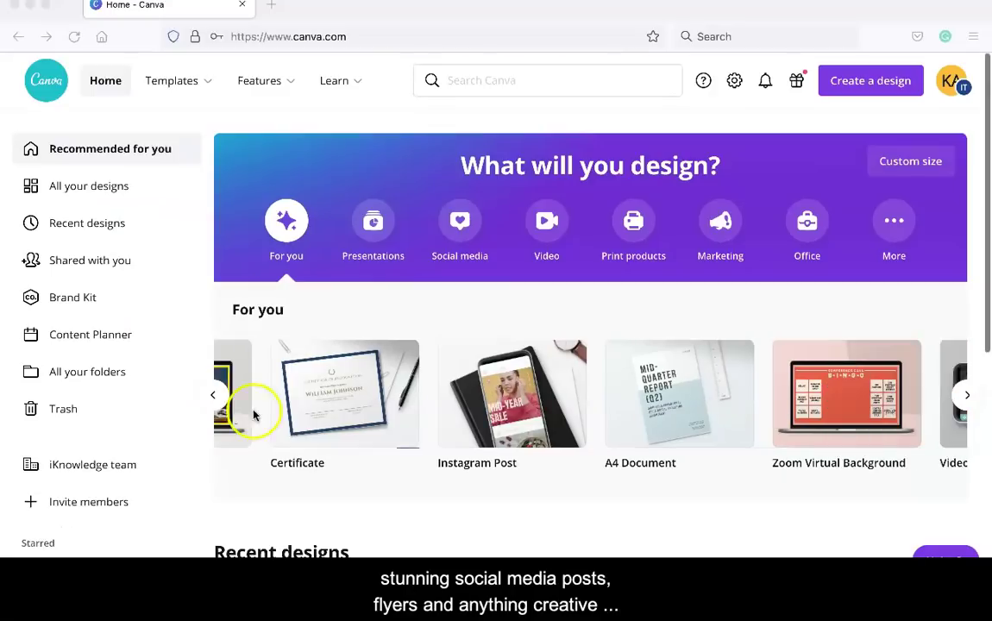
{"action": "scroll", "coordinate": [288, 412], "scroll_direction": "right", "scroll_amount": 1}
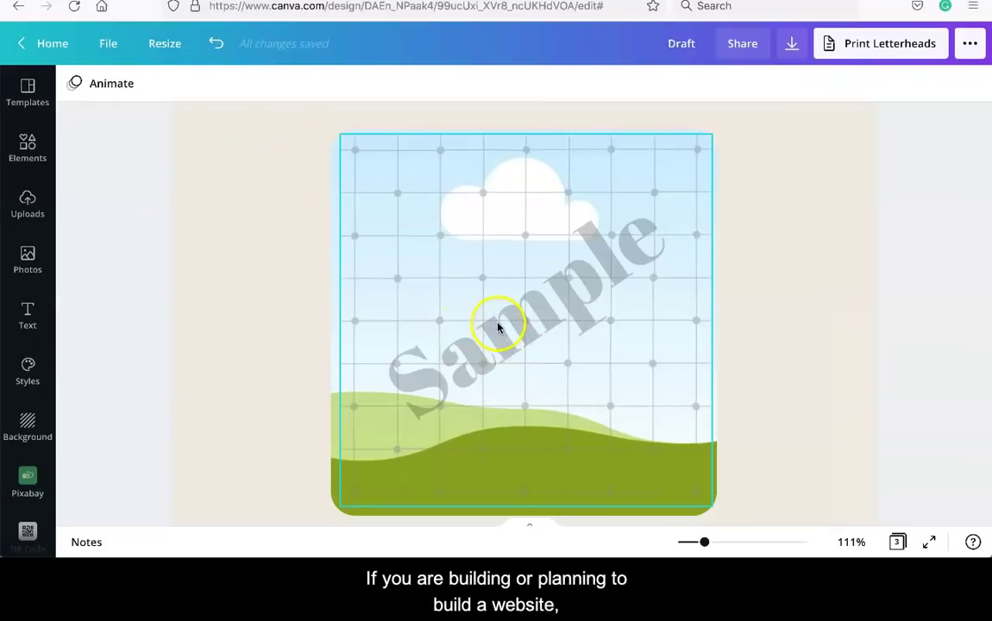
Drag the faded logo watermark up and left across the shortcuts table on page 3
{"action": "left_click", "coordinate": [570, 359]}
{"action": "scroll", "coordinate": [570, 359], "scroll_direction": "down", "scroll_amount": 10}
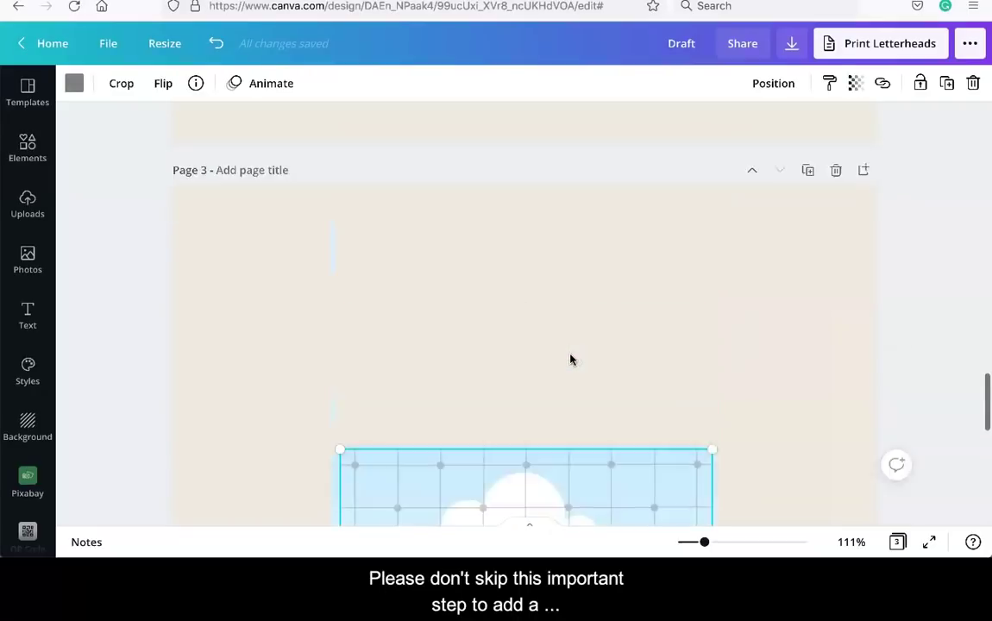
{"action": "scroll", "coordinate": [569, 359], "scroll_direction": "up", "scroll_amount": 2}
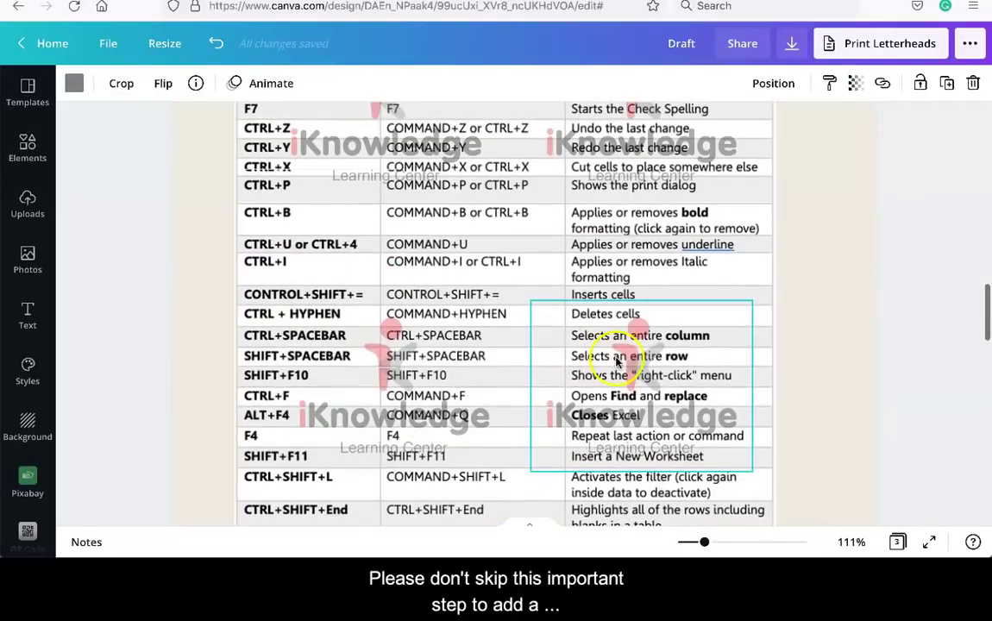
{"action": "left_click", "coordinate": [614, 356]}
{"action": "left_click_drag", "start_coordinate": [632, 359], "coordinate": [593, 318]}
{"action": "scroll", "coordinate": [390, 386], "scroll_direction": "up", "scroll_amount": 2}
{"action": "scroll", "coordinate": [391, 386], "scroll_direction": "up", "scroll_amount": 2}
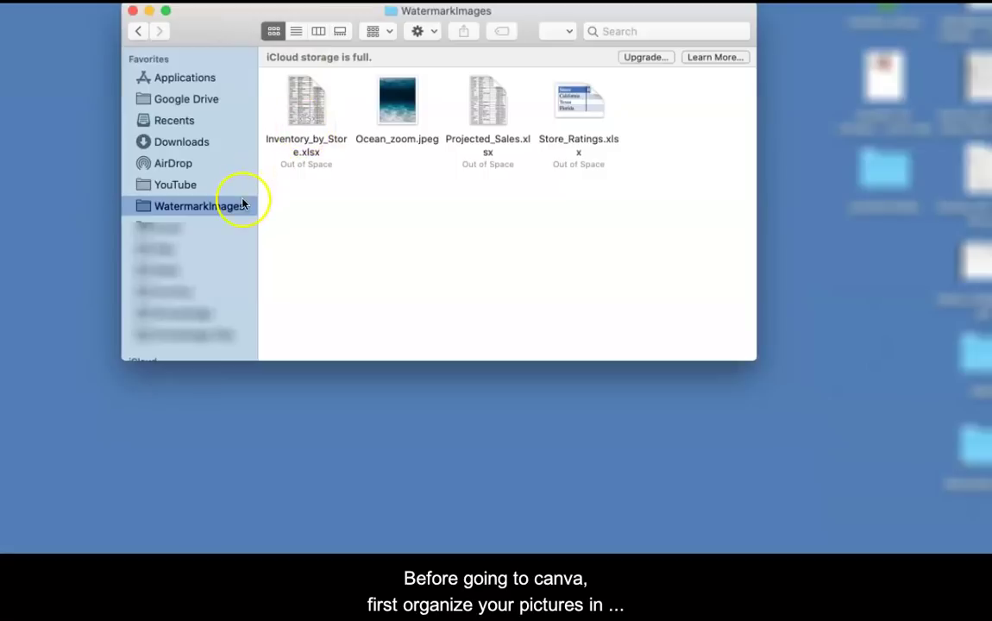
{"action": "left_click", "coordinate": [381, 117]}
{"action": "left_click", "coordinate": [309, 116]}
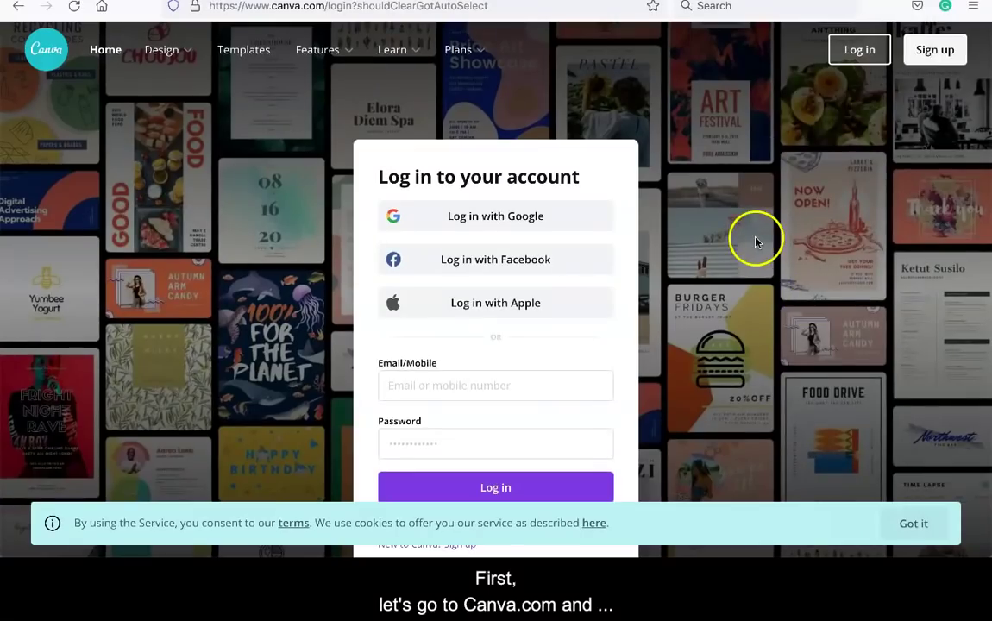
Go from Sign up to Log in, then browse the design-type suggestions under Search Canva
{"action": "mouse_move", "coordinate": [411, 41]}
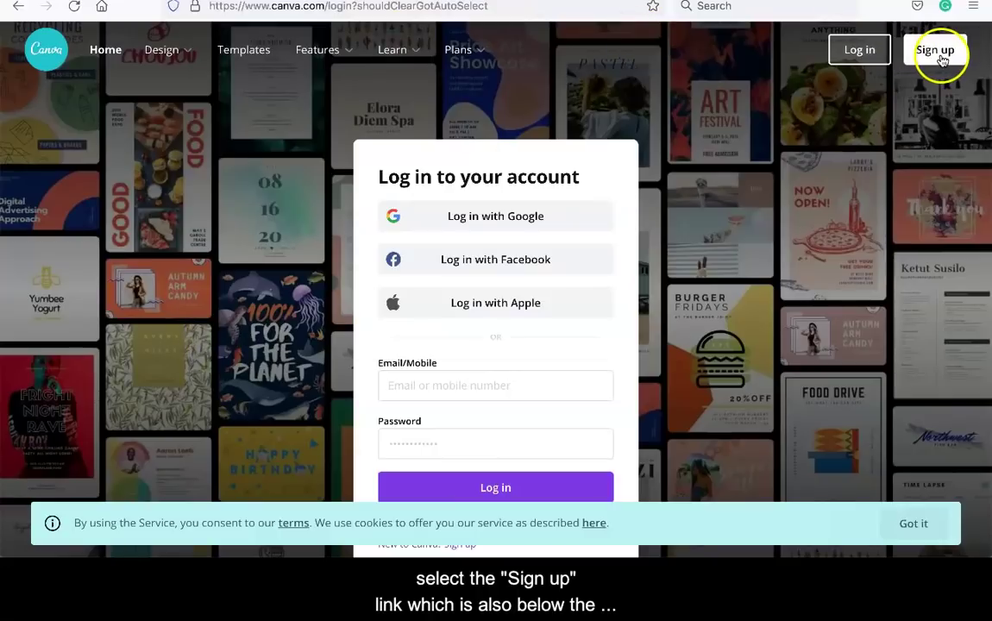
{"action": "left_click", "coordinate": [936, 50]}
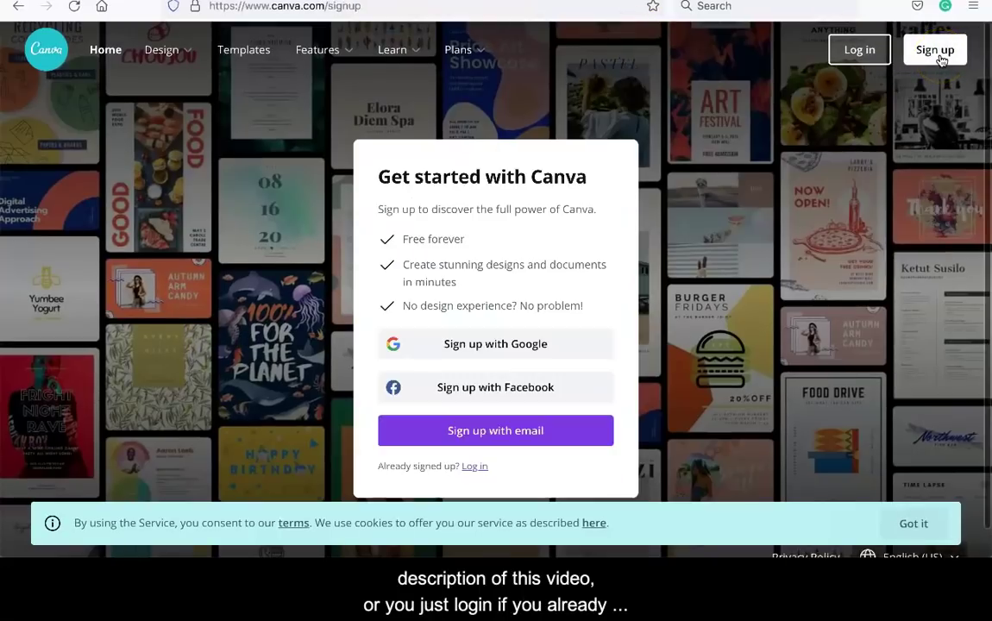
{"action": "left_click", "coordinate": [859, 49]}
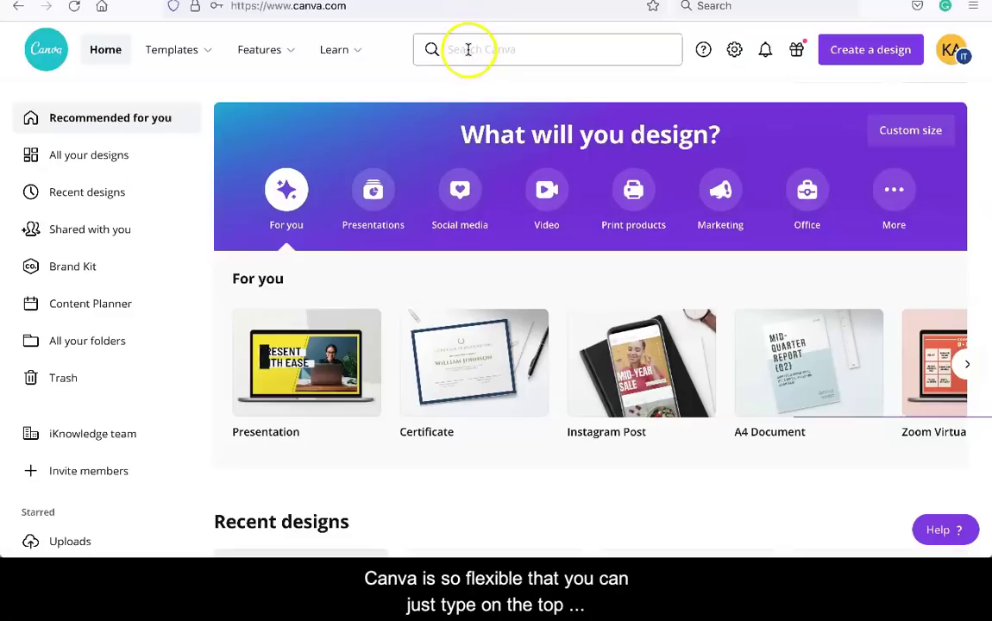
{"action": "left_click", "coordinate": [470, 49]}
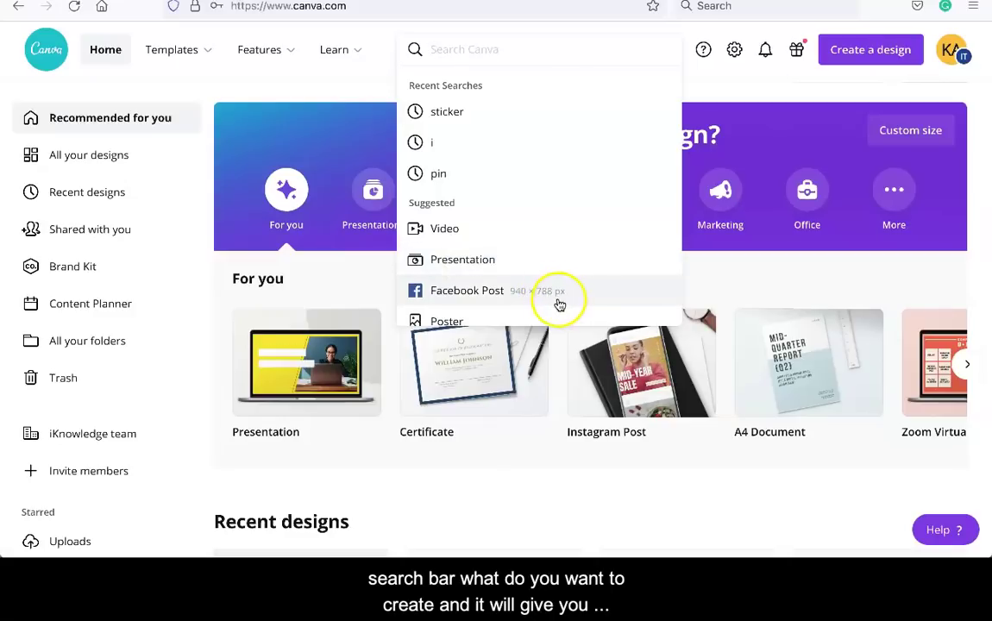
{"action": "scroll", "coordinate": [560, 299], "scroll_direction": "down", "scroll_amount": 1}
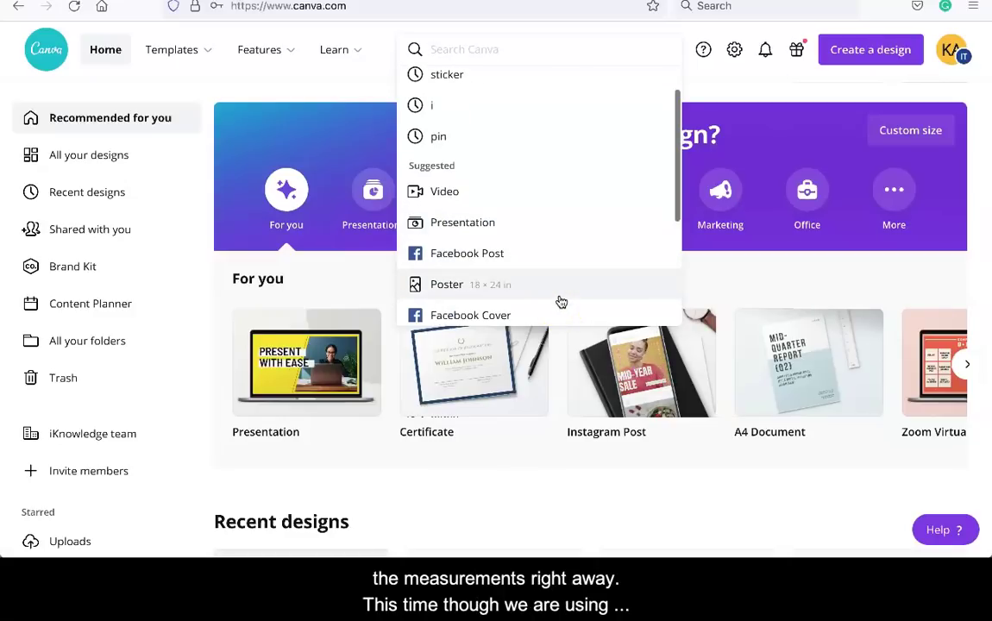
{"action": "scroll", "coordinate": [561, 301], "scroll_direction": "down", "scroll_amount": 2}
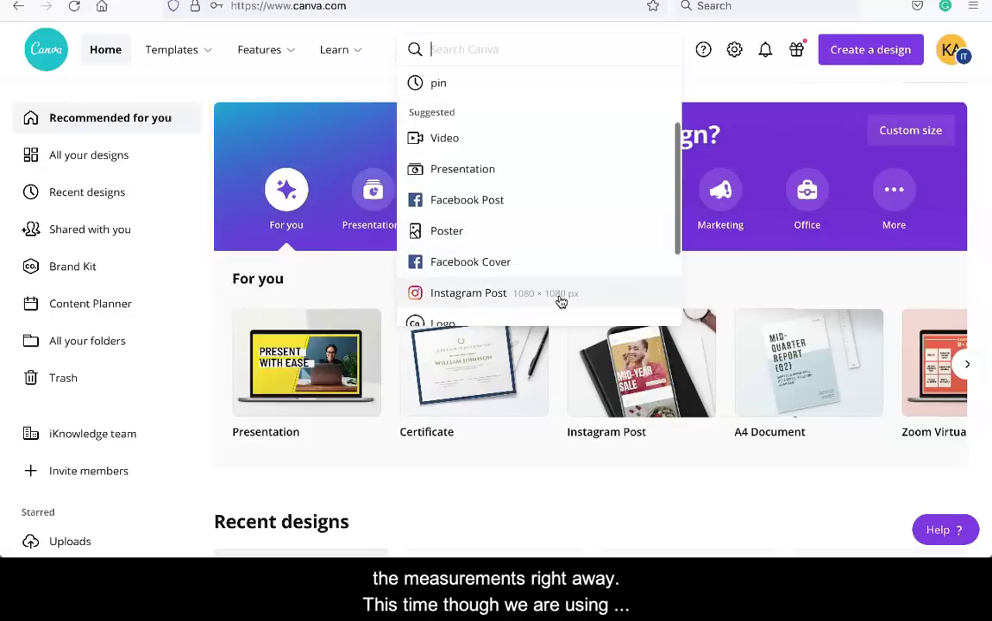
Start an Edit photo design and upload Ocean_zoom.jpeg from the computer
{"action": "left_click", "coordinate": [827, 57]}
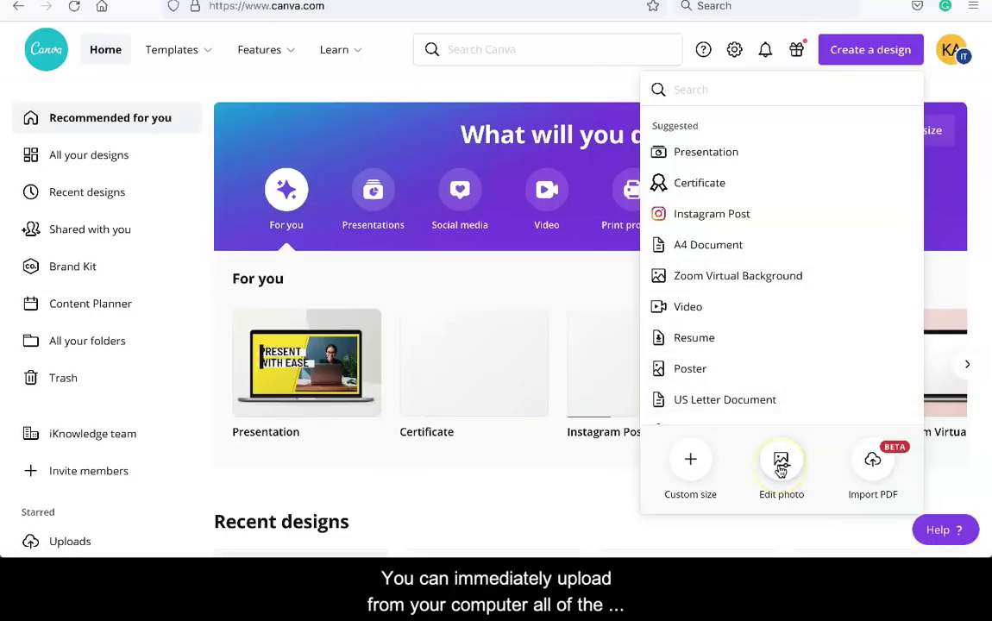
{"action": "left_click", "coordinate": [781, 464]}
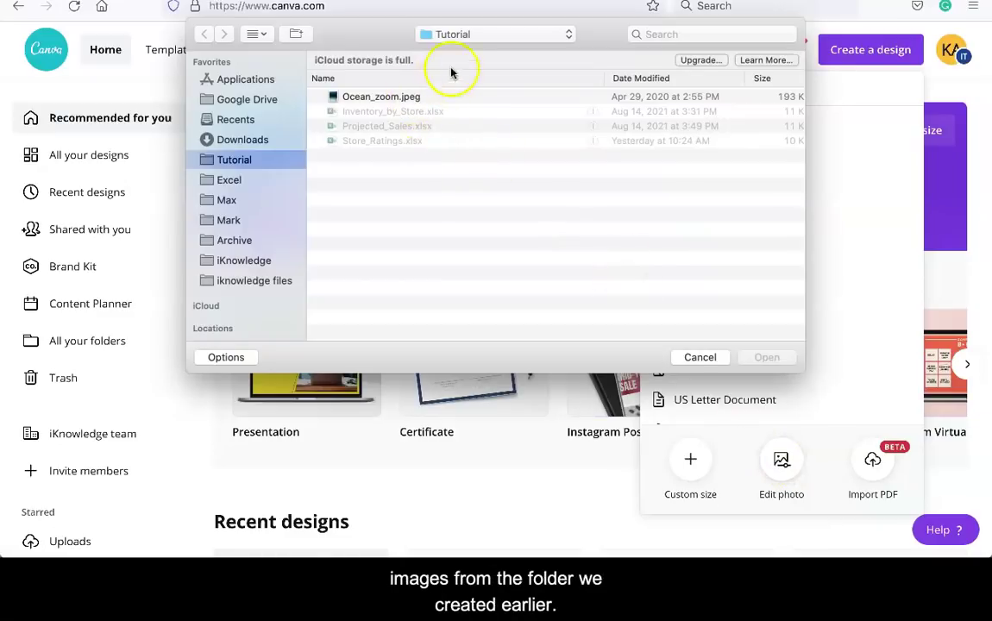
{"action": "double_click", "coordinate": [380, 96]}
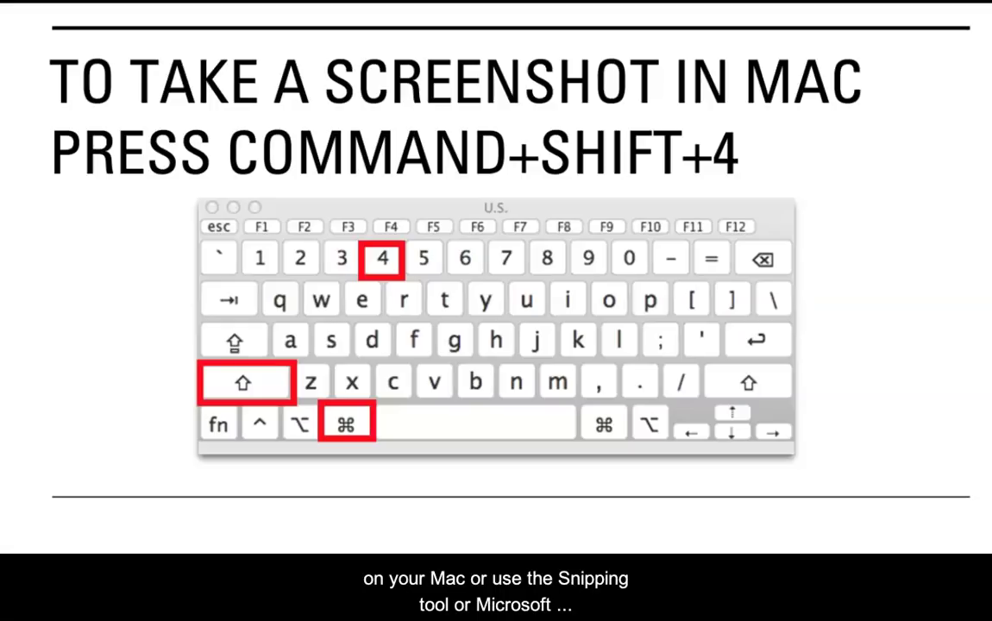
Advance to the Windows slide listing Snipping Tool and Microsoft Paint
{"action": "key", "text": "Right"}
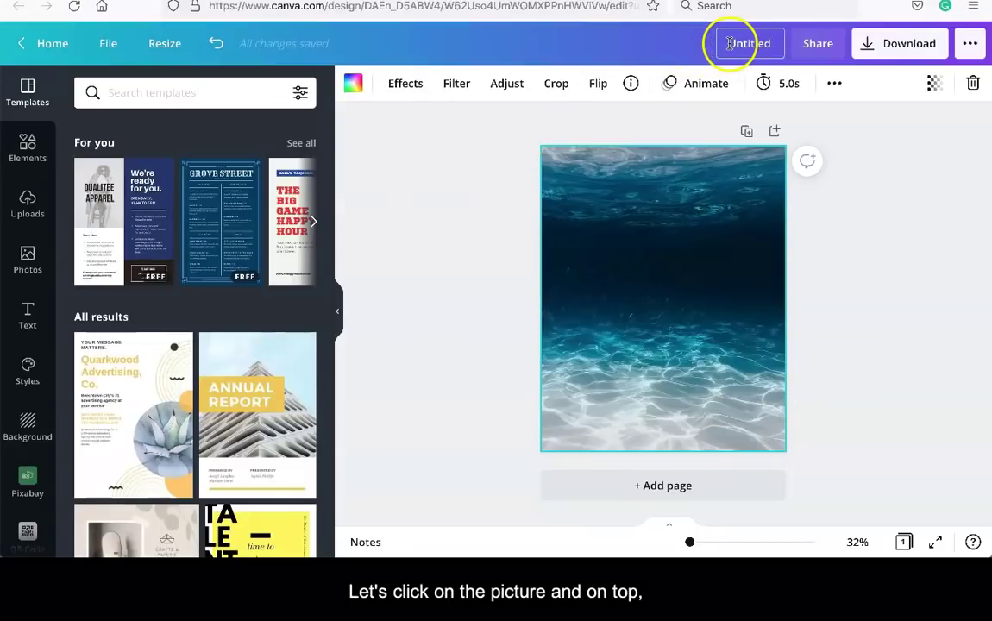
Rename the Untitled design to 'Watermark Wave'
{"action": "left_click", "coordinate": [729, 43]}
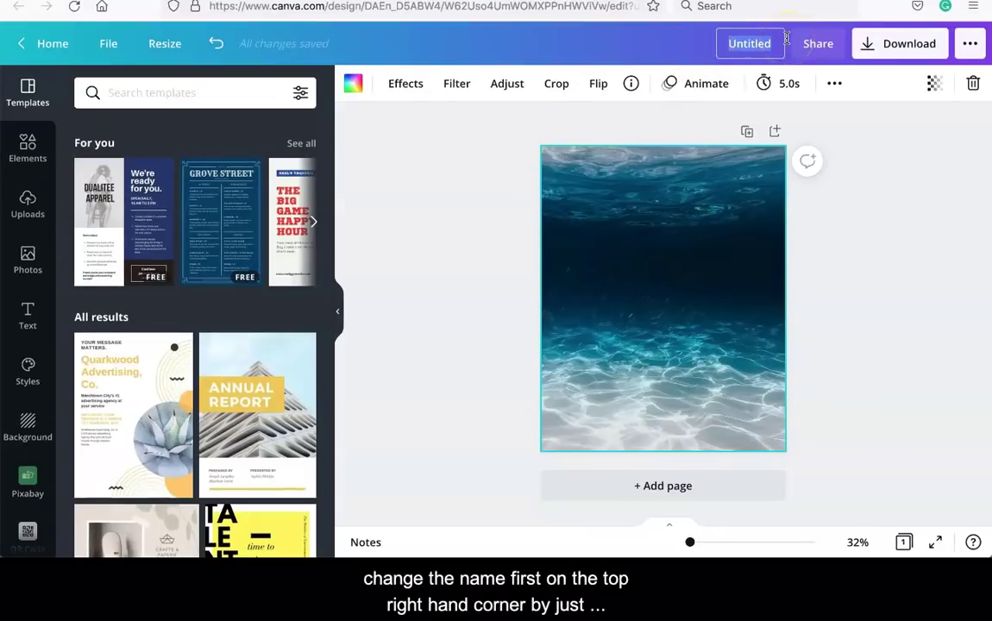
{"action": "type", "text": "Watermark Image"}
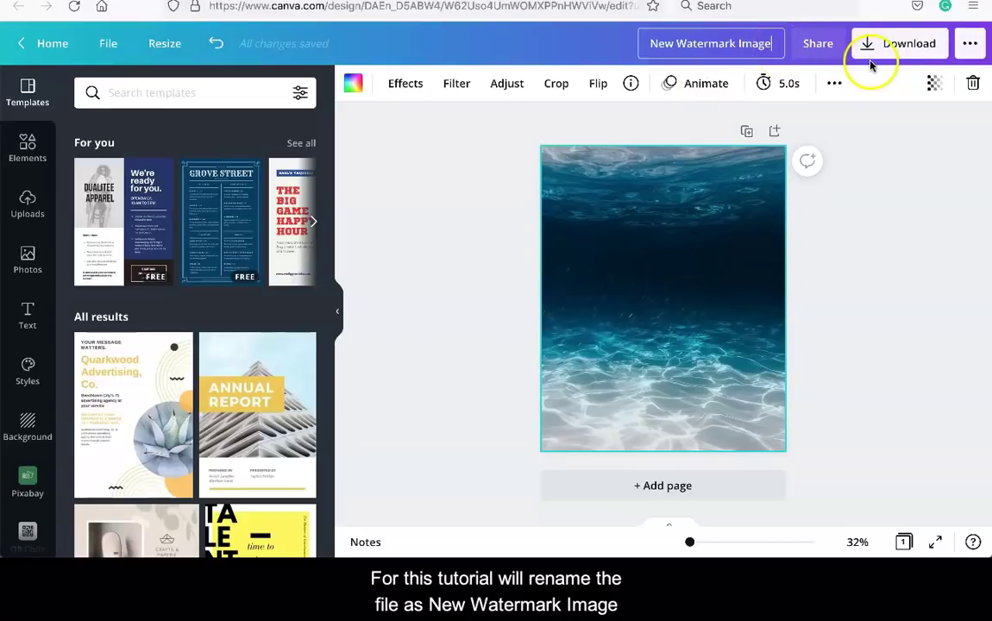
{"action": "left_click", "coordinate": [773, 43]}
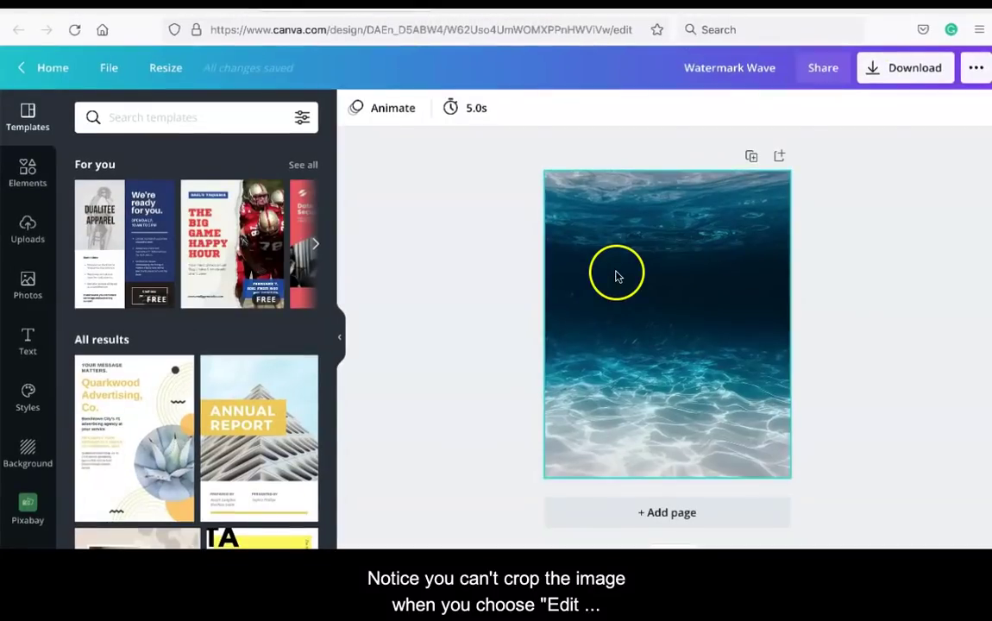
Try cropping the underwater photo without changes, then flip it horizontally and vertically
{"action": "left_click", "coordinate": [611, 250]}
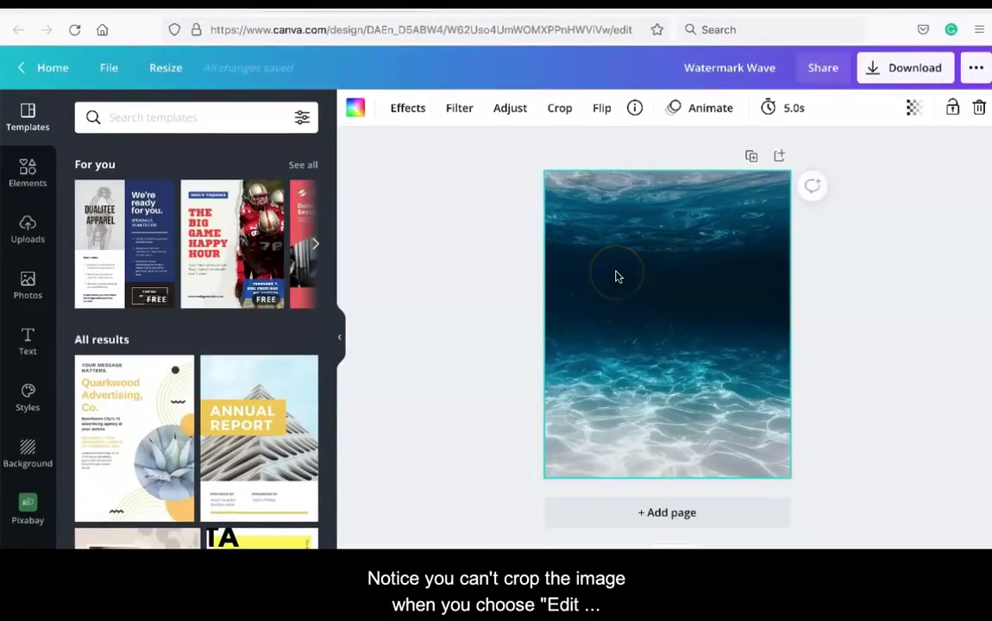
{"action": "left_click", "coordinate": [559, 108]}
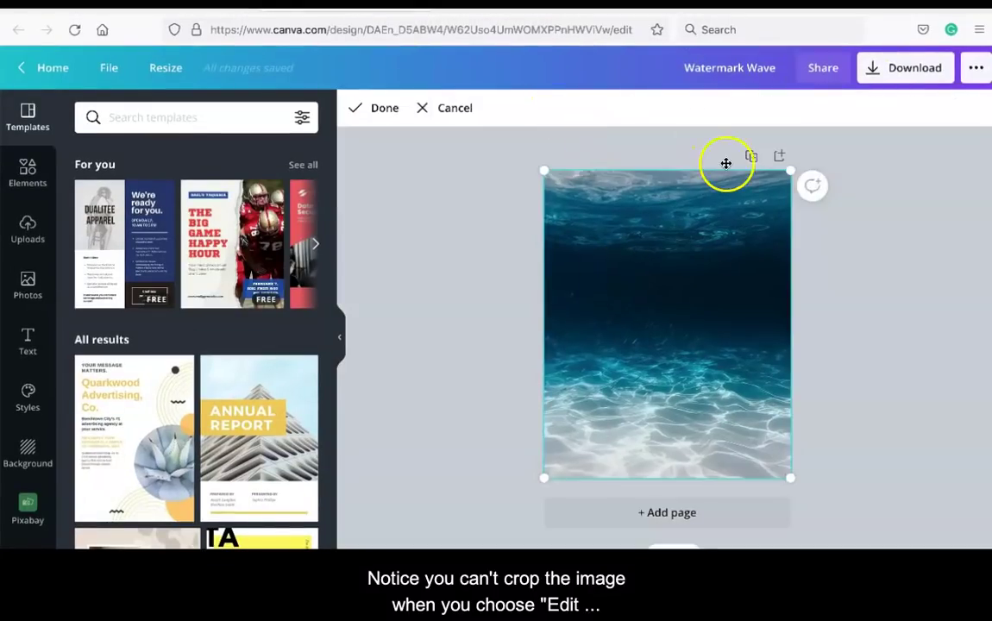
{"action": "left_click", "coordinate": [777, 201]}
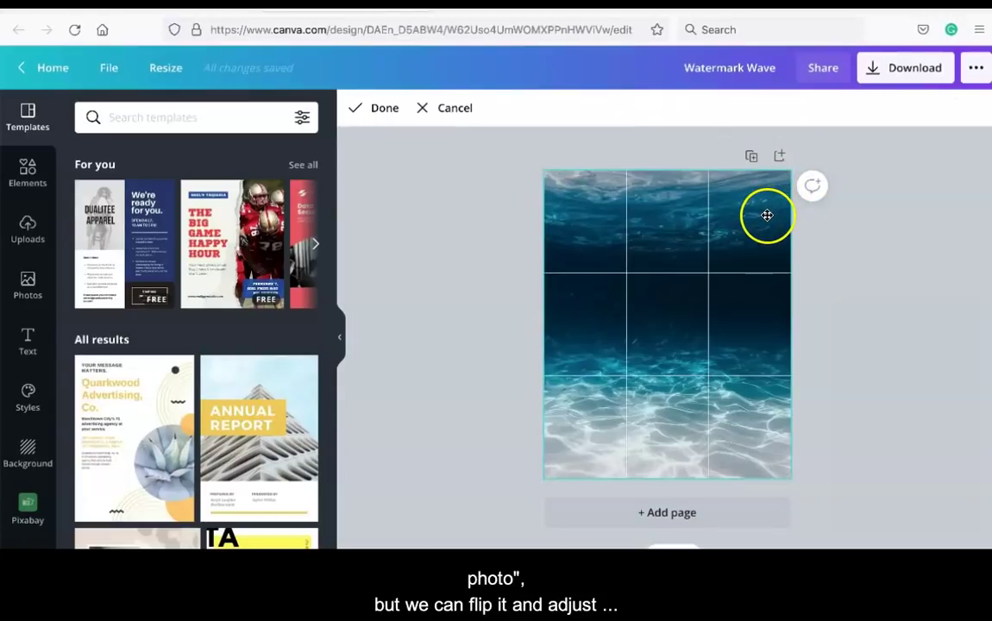
{"action": "left_click", "coordinate": [381, 108]}
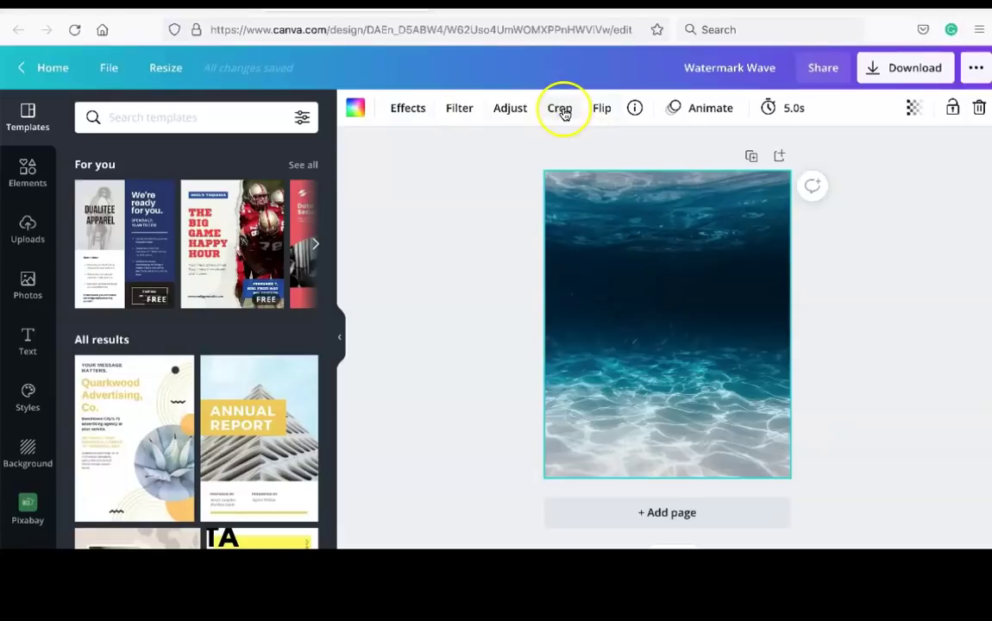
{"action": "left_click", "coordinate": [597, 109]}
{"action": "left_click", "coordinate": [606, 145]}
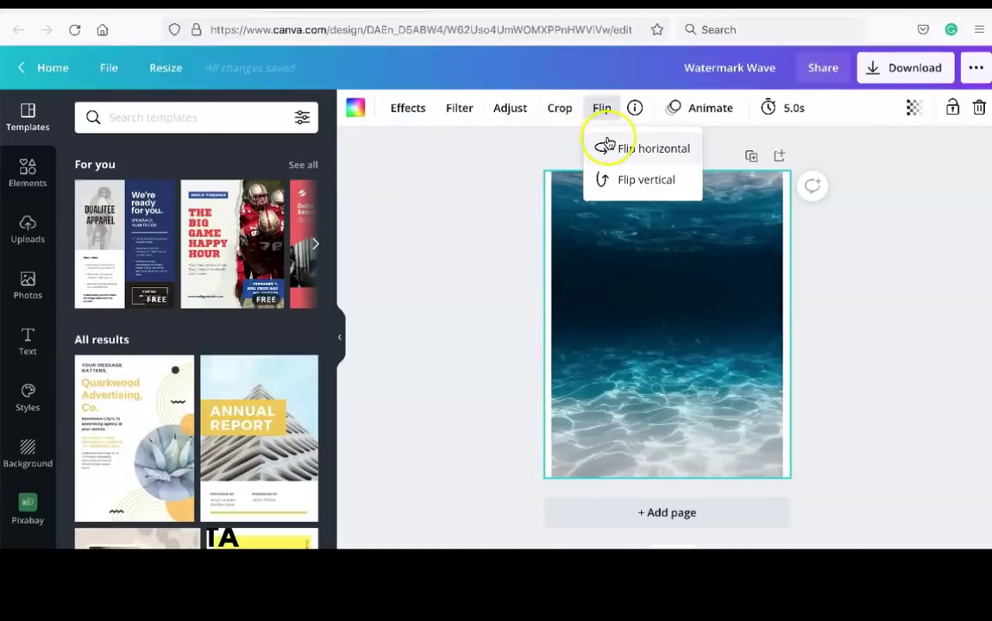
{"action": "left_click", "coordinate": [611, 178]}
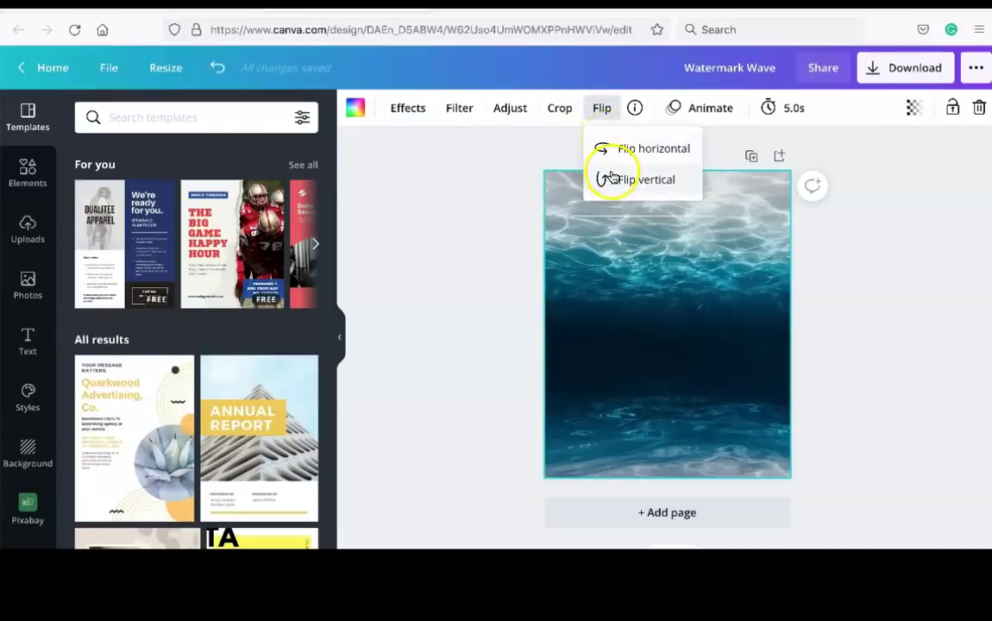
Raise the photo's brightness to 45 in the Adjust panel and close it
{"action": "left_click", "coordinate": [509, 108]}
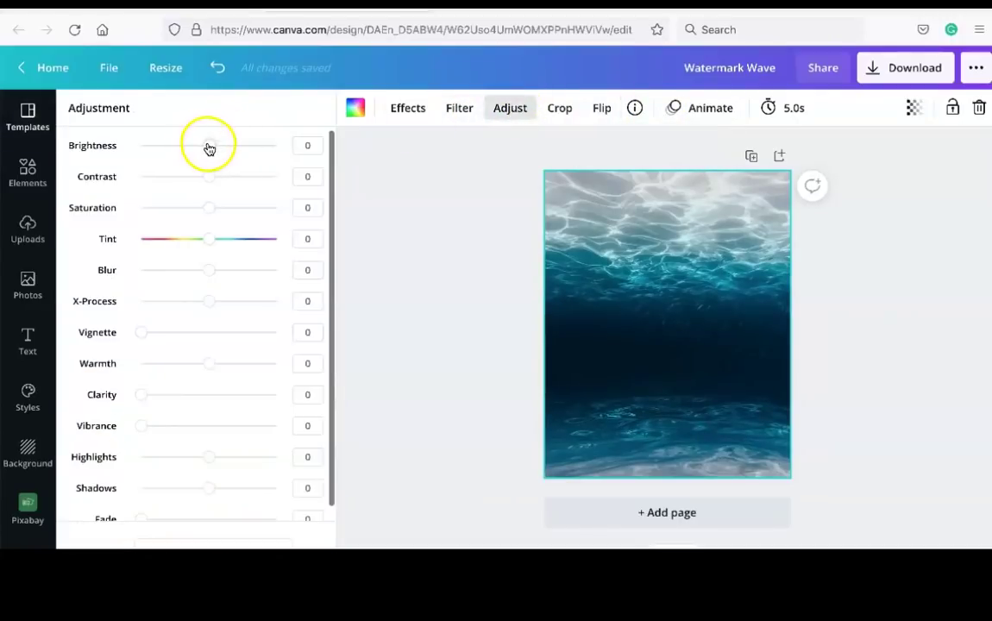
{"action": "left_click_drag", "start_coordinate": [206, 148], "coordinate": [237, 146]}
{"action": "left_click", "coordinate": [398, 197]}
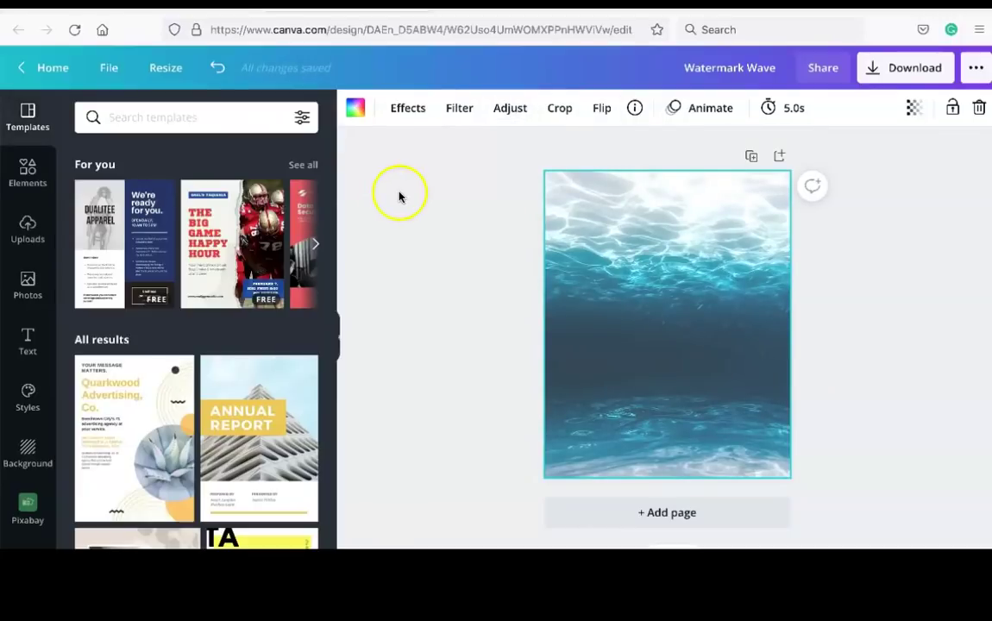
{"action": "left_click", "coordinate": [27, 518]}
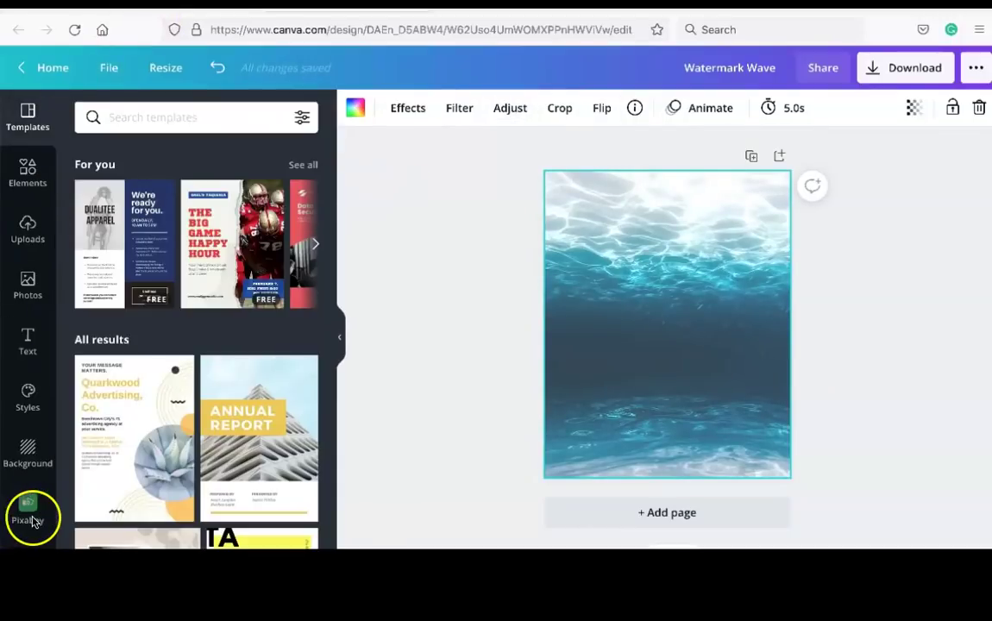
Add a heading on the photo, color it gray, and bump its size to 41.5
{"action": "left_click", "coordinate": [28, 343]}
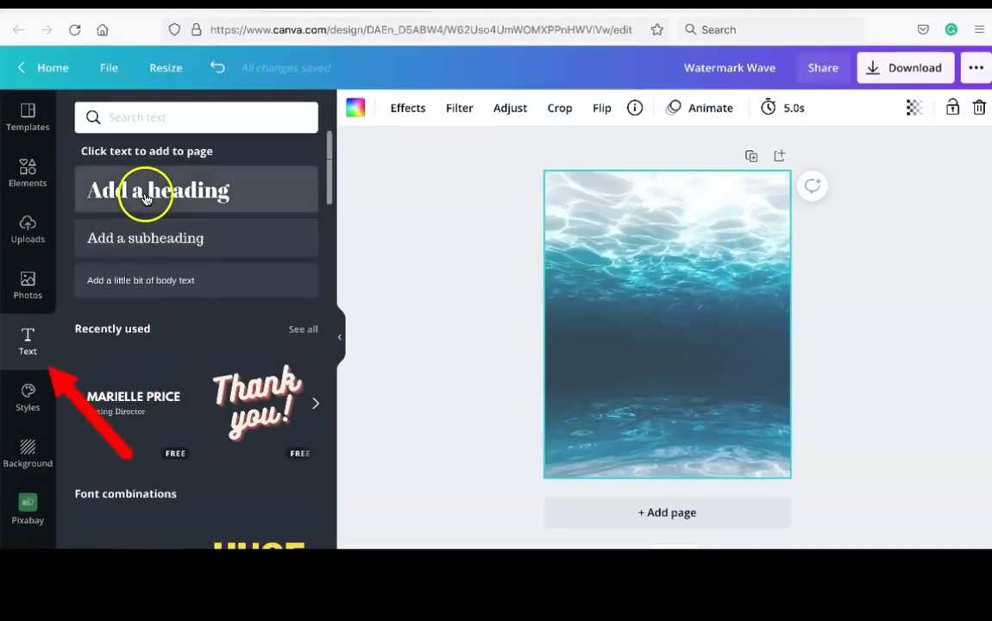
{"action": "left_click", "coordinate": [144, 192]}
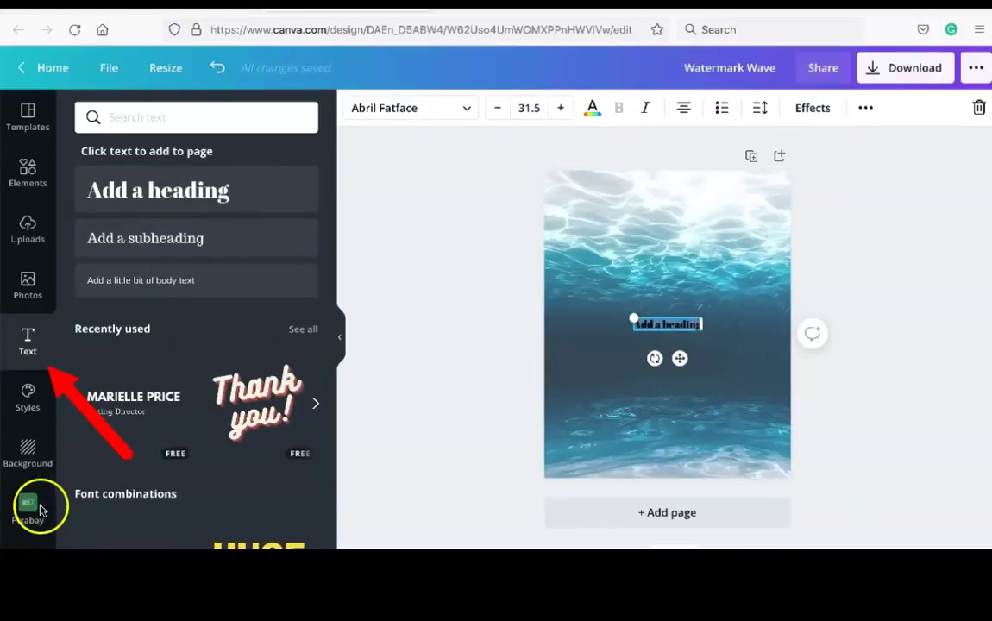
{"action": "left_click", "coordinate": [593, 109]}
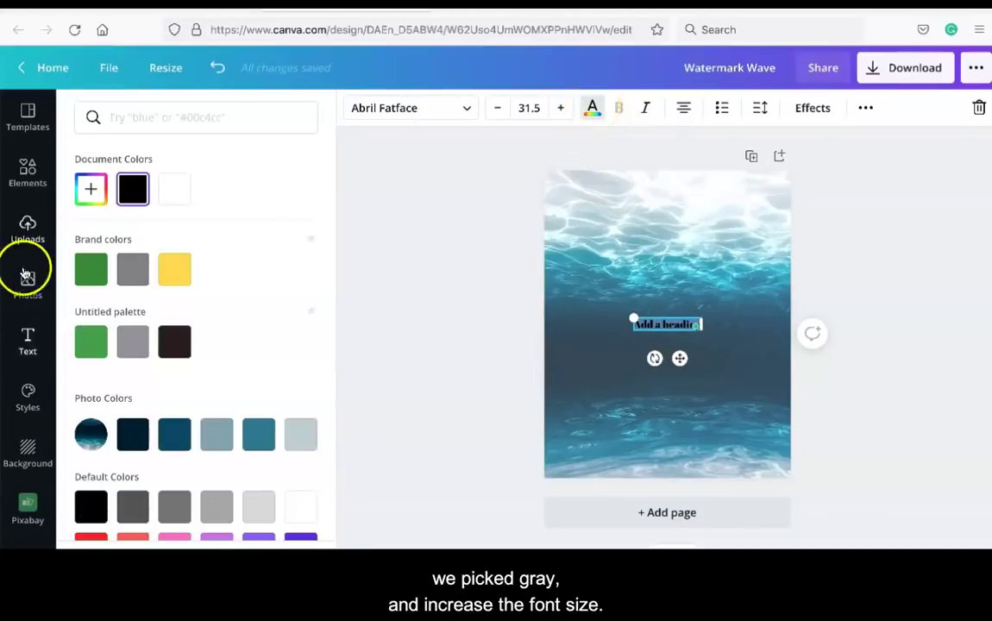
{"action": "left_click", "coordinate": [133, 270]}
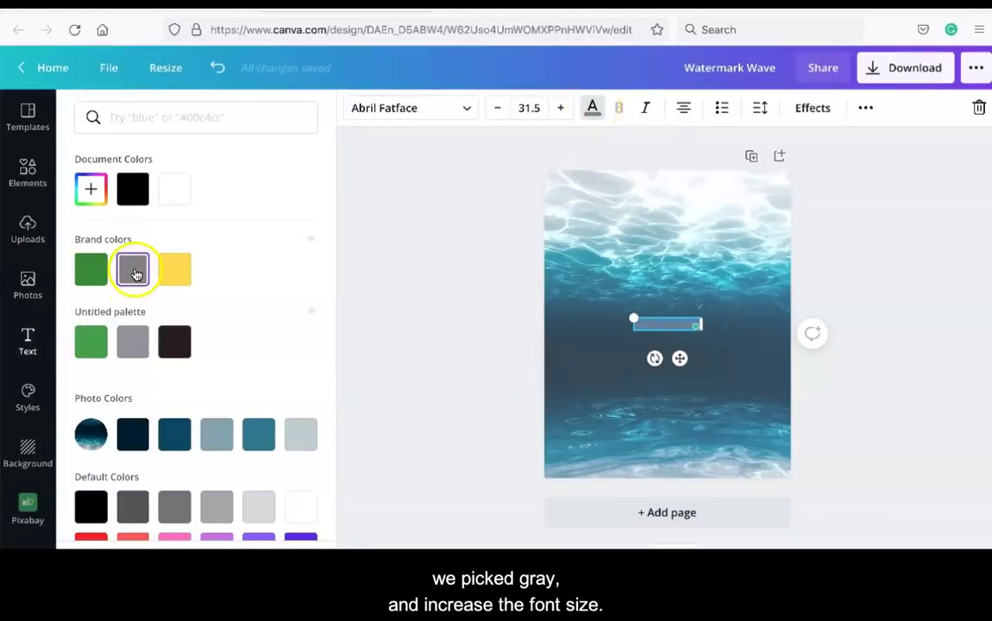
{"action": "left_click", "coordinate": [561, 110]}
Enlarge the heading several steps and change its font to Montserrat
{"action": "left_click", "coordinate": [561, 109]}
{"action": "left_click", "coordinate": [561, 110]}
{"action": "left_click", "coordinate": [561, 110]}
{"action": "left_click", "coordinate": [561, 110]}
{"action": "left_click", "coordinate": [561, 110]}
{"action": "left_click", "coordinate": [560, 109]}
{"action": "left_click", "coordinate": [561, 109]}
{"action": "left_click", "coordinate": [561, 109]}
{"action": "left_click", "coordinate": [561, 110]}
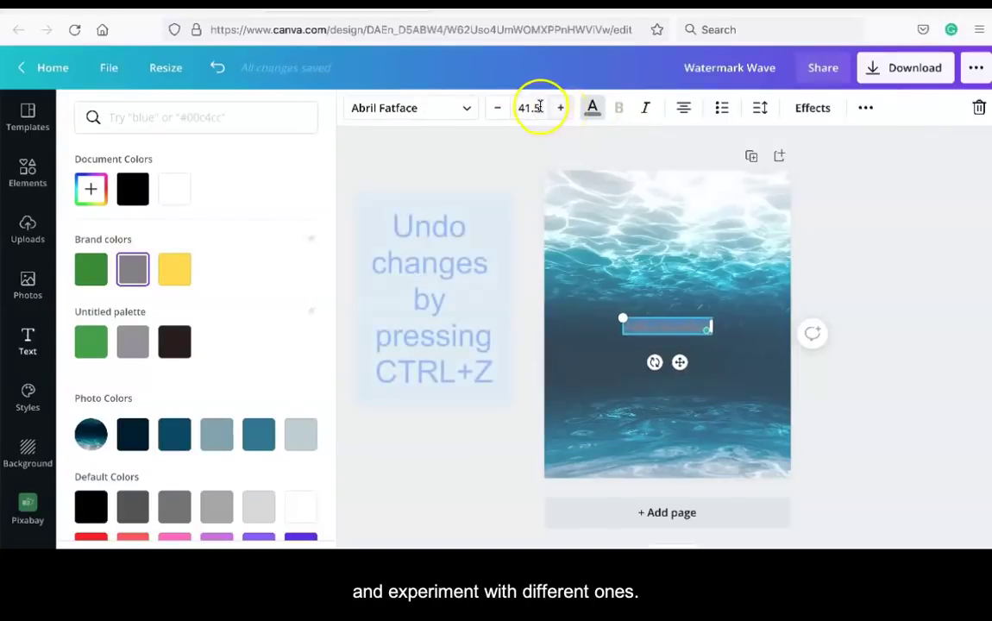
{"action": "left_click", "coordinate": [466, 112]}
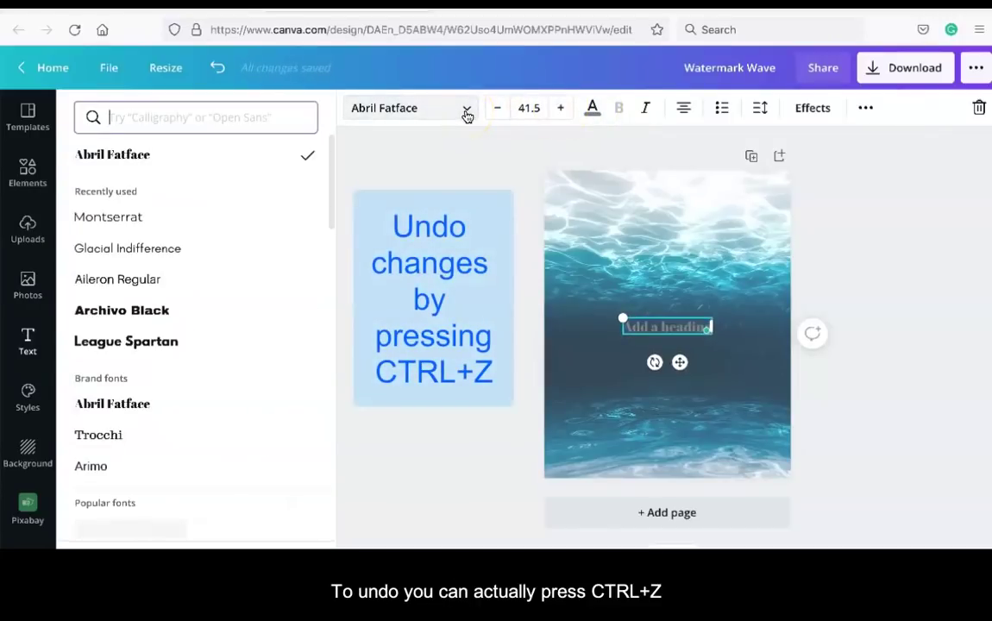
{"action": "left_click", "coordinate": [159, 218]}
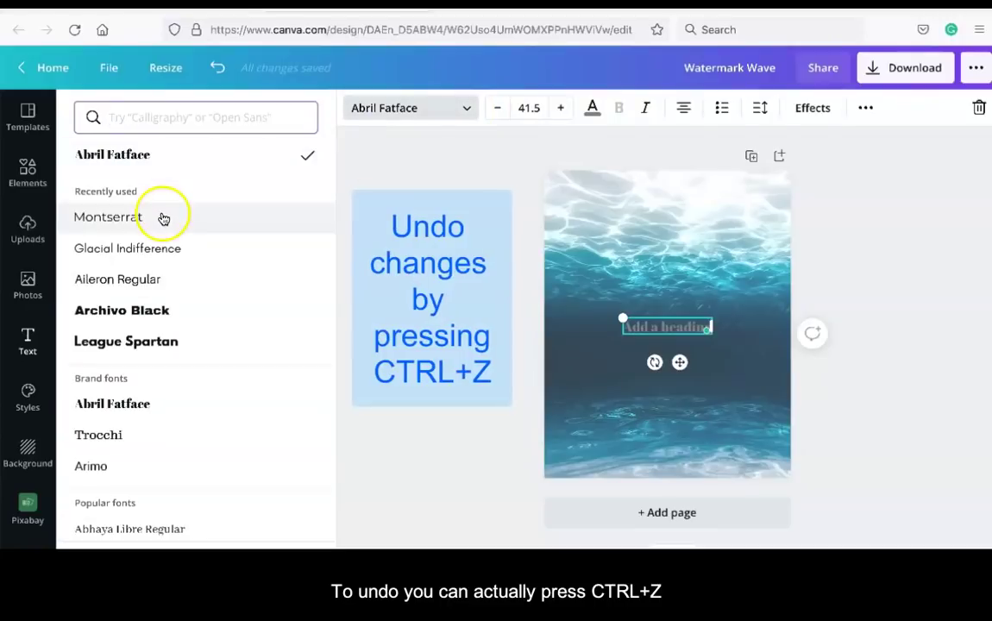
Enlarge the heading to size 102 and stretch its box to the page's right edge
{"action": "left_click", "coordinate": [39, 518]}
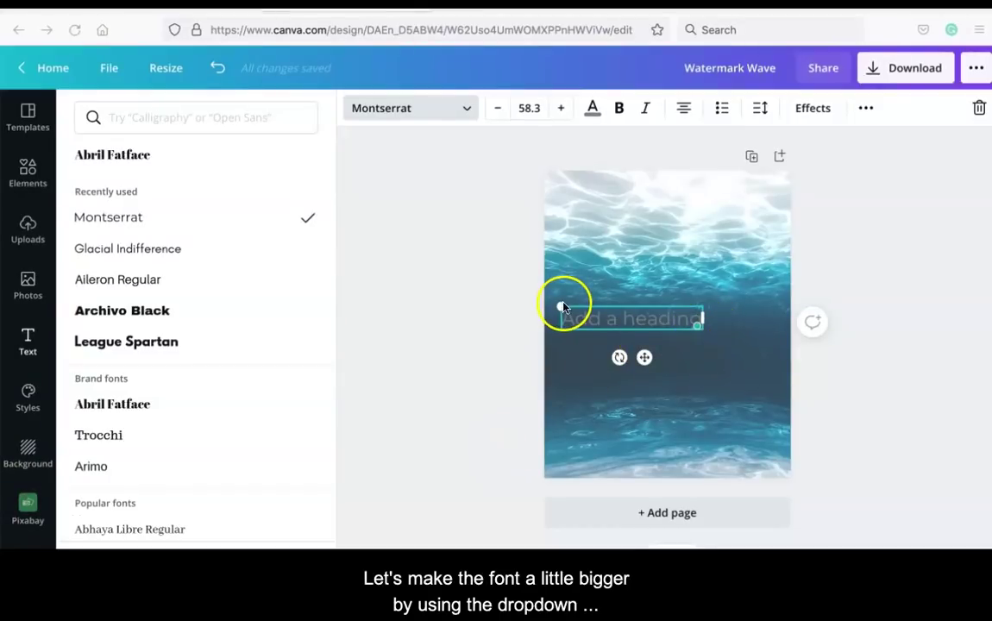
{"action": "left_click", "coordinate": [560, 109]}
{"action": "left_click", "coordinate": [559, 109]}
{"action": "left_click", "coordinate": [560, 109]}
{"action": "left_click", "coordinate": [559, 109]}
{"action": "left_click", "coordinate": [559, 108]}
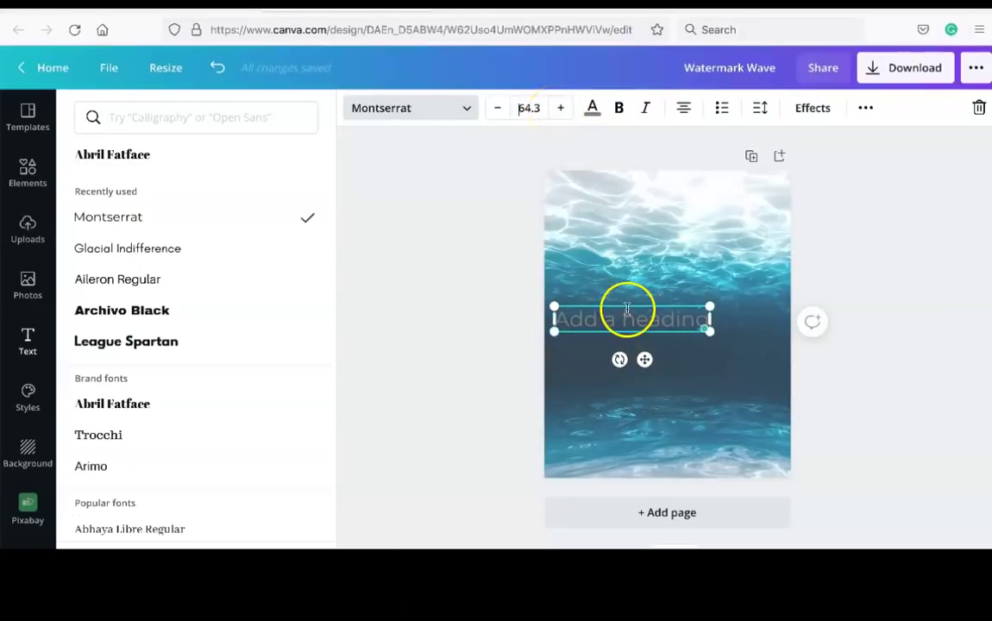
{"action": "mouse_move", "coordinate": [555, 305]}
{"action": "left_mouse_down"}
{"action": "mouse_move", "coordinate": [549, 293]}
{"action": "mouse_move", "coordinate": [545, 303]}
{"action": "left_mouse_up"}
{"action": "left_click_drag", "start_coordinate": [712, 305], "coordinate": [787, 286]}
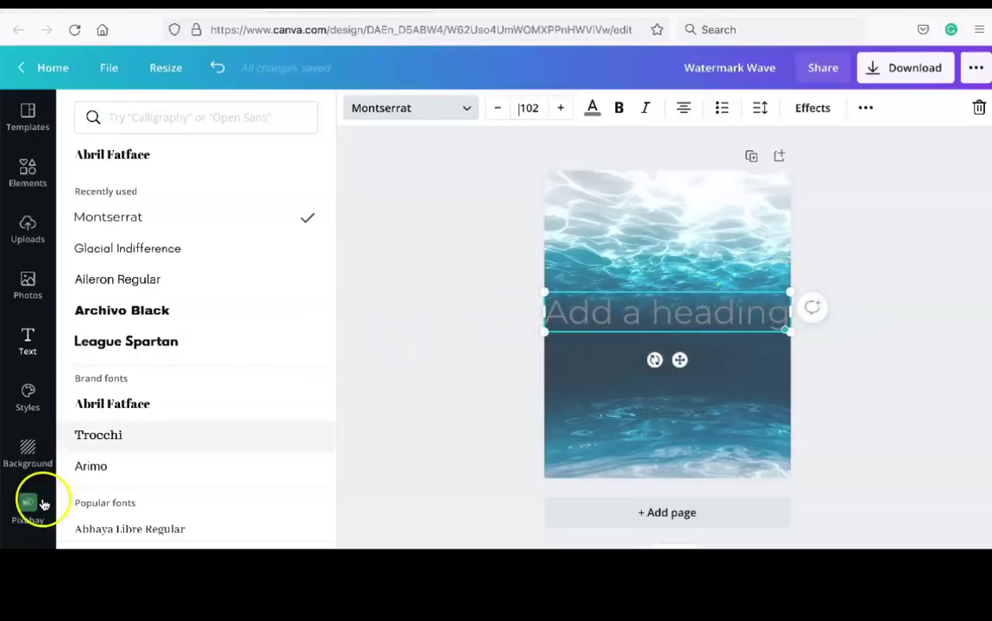
Replace the placeholder heading text with 'Watermark'
{"action": "left_click", "coordinate": [679, 308]}
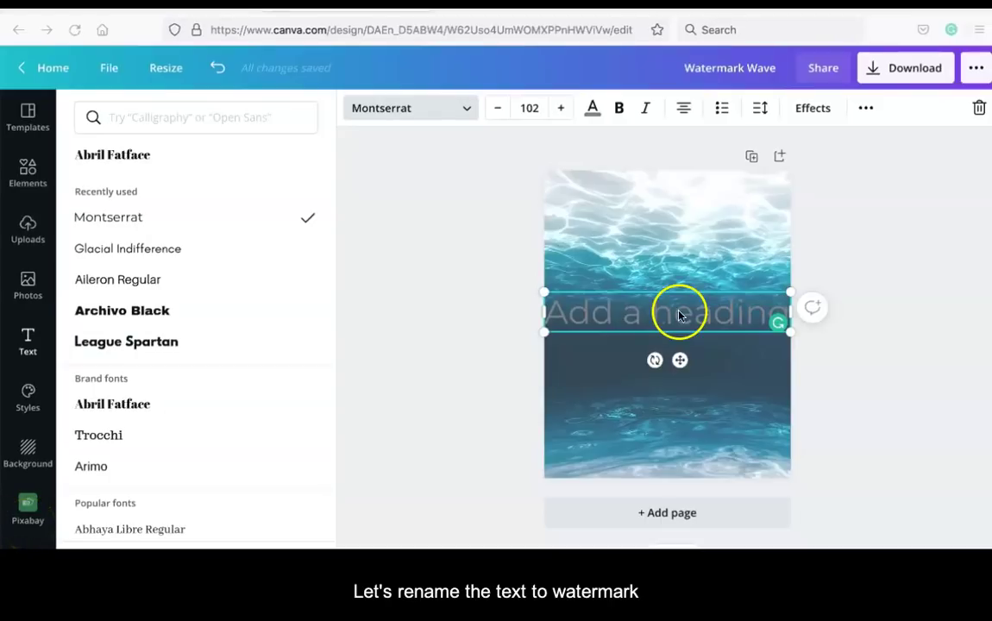
{"action": "double_click", "coordinate": [679, 311]}
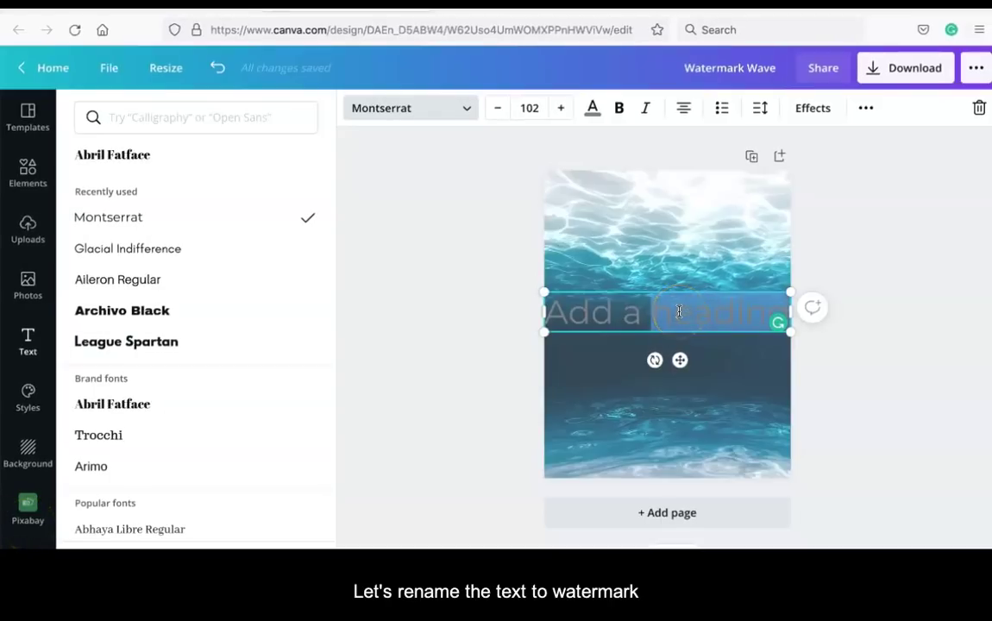
{"action": "key", "text": "BackSpace"}
{"action": "key", "text": "BackSpace"}
{"action": "key", "text": "BackSpace"}
{"action": "key", "text": "BackSpace"}
{"action": "key", "text": "BackSpace"}
{"action": "key", "text": "BackSpace"}
{"action": "key", "text": "BackSpace"}
{"action": "type", "text": "Watermark"}
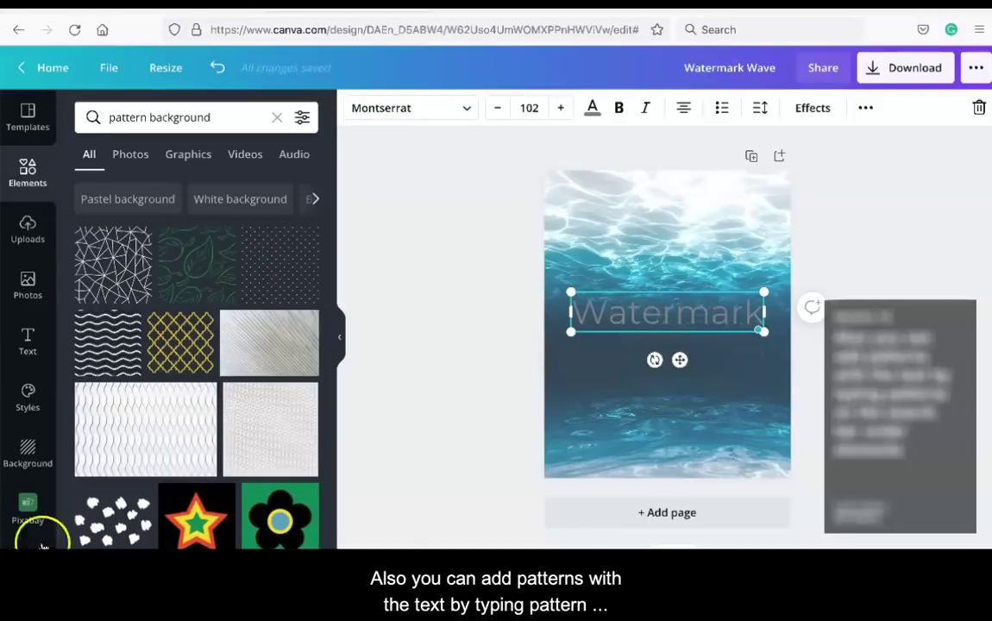
Add the dotted pattern element and stretch it outward over most of the photo
{"action": "left_click", "coordinate": [280, 277]}
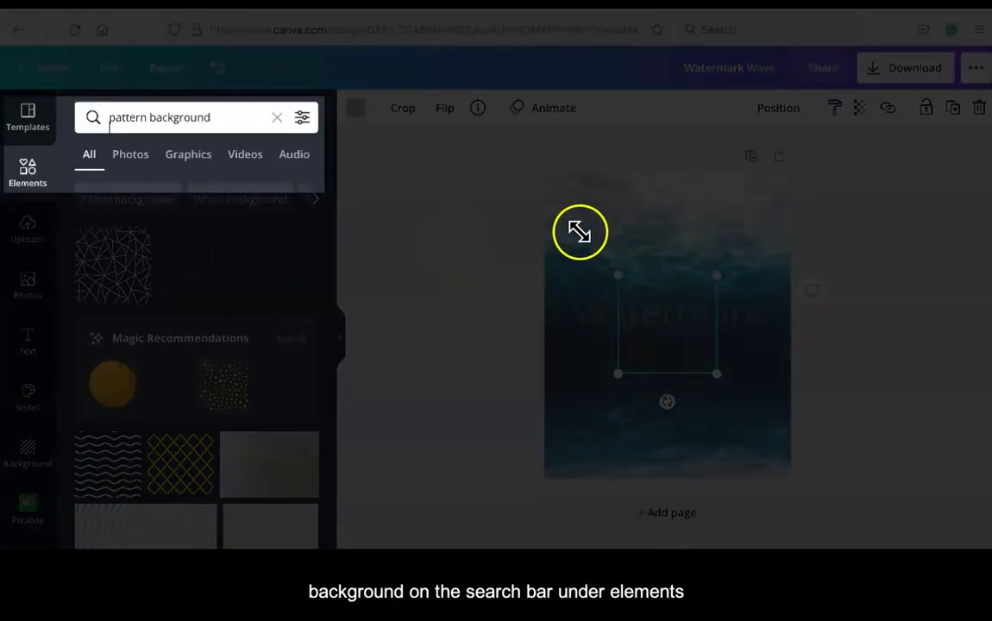
{"action": "left_click_drag", "start_coordinate": [580, 231], "coordinate": [544, 226]}
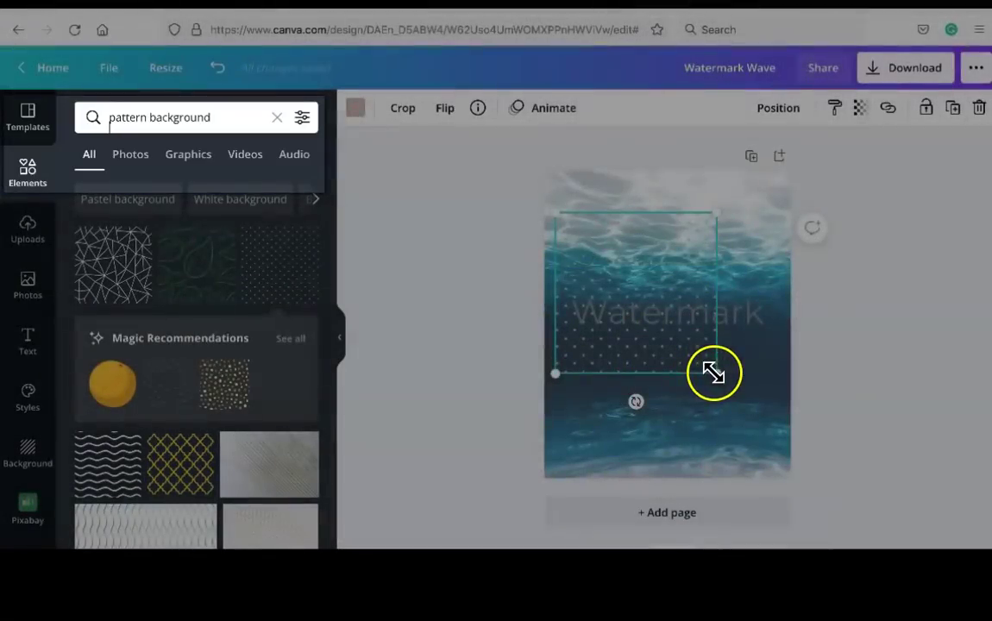
{"action": "left_click_drag", "start_coordinate": [714, 373], "coordinate": [783, 440]}
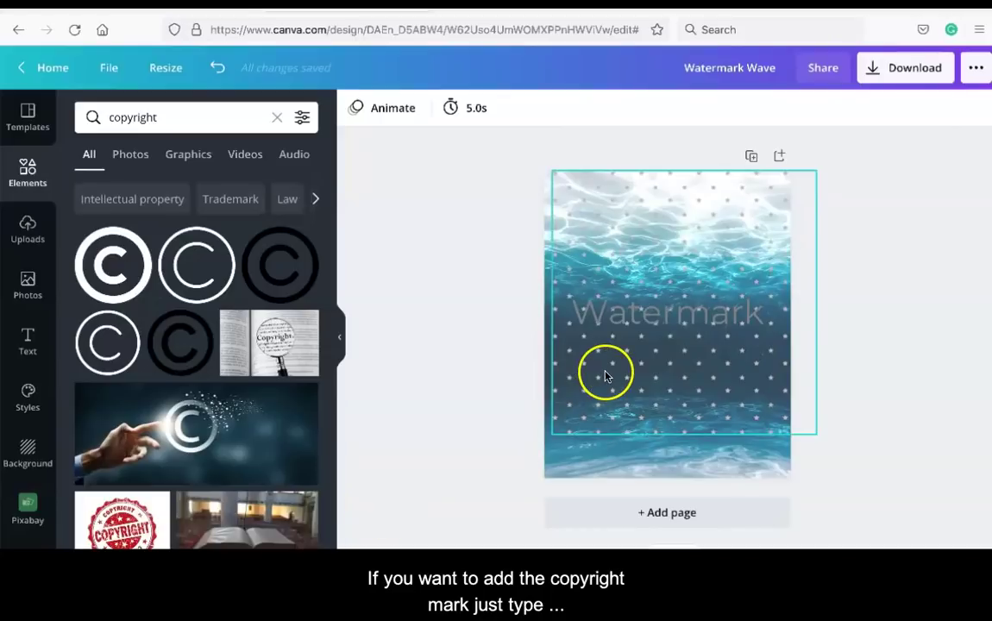
Stretch the dotted pattern over the full photo, then add a black copyright symbol shrunk to 169×169
{"action": "left_click", "coordinate": [605, 372]}
{"action": "left_click_drag", "start_coordinate": [551, 438], "coordinate": [523, 502]}
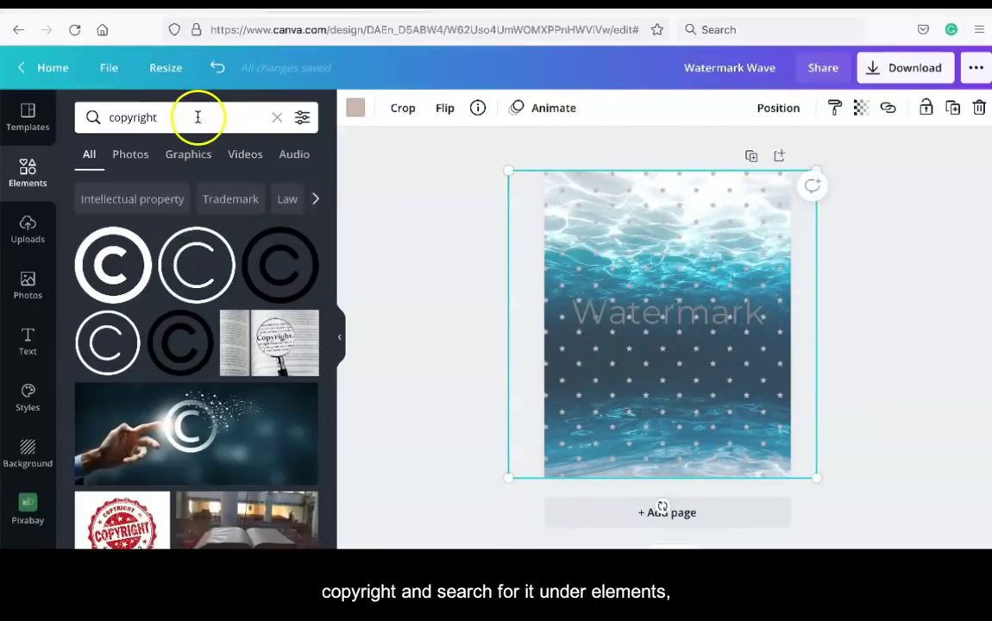
{"action": "left_click", "coordinate": [195, 116]}
{"action": "left_click", "coordinate": [384, 228]}
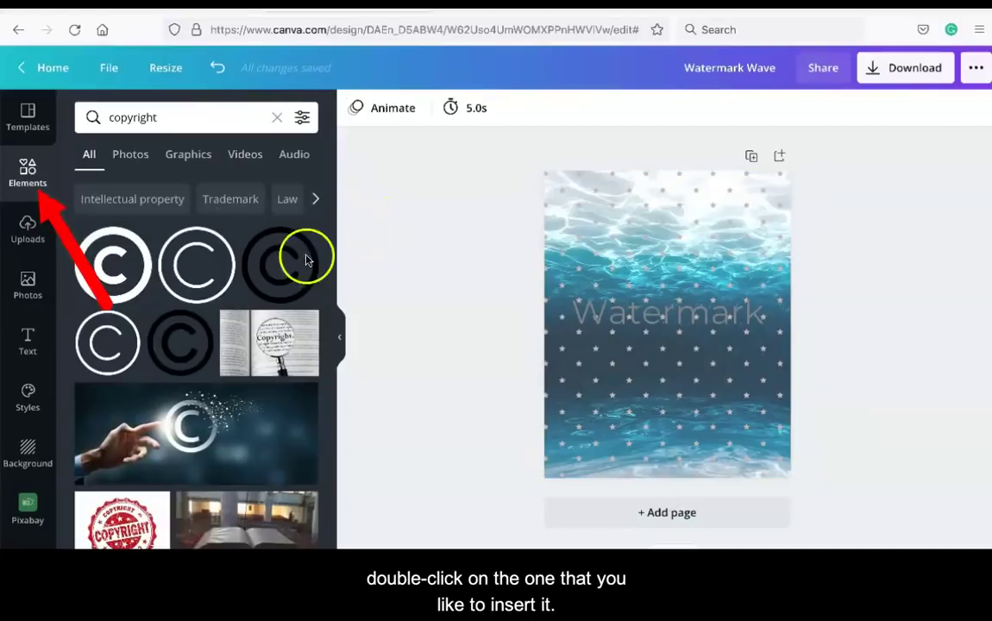
{"action": "double_click", "coordinate": [265, 279]}
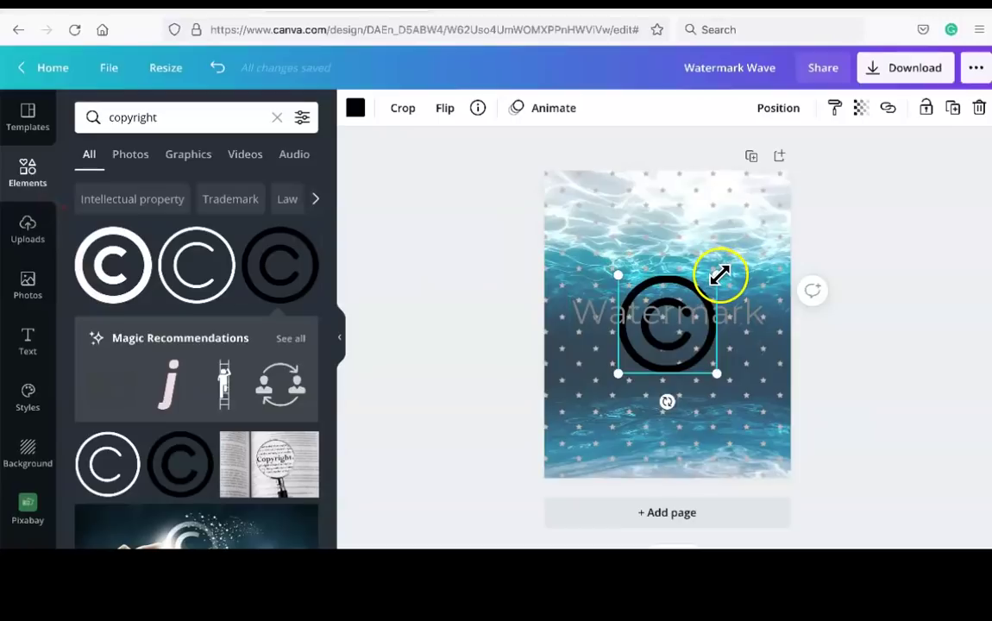
{"action": "left_click_drag", "start_coordinate": [720, 274], "coordinate": [666, 336]}
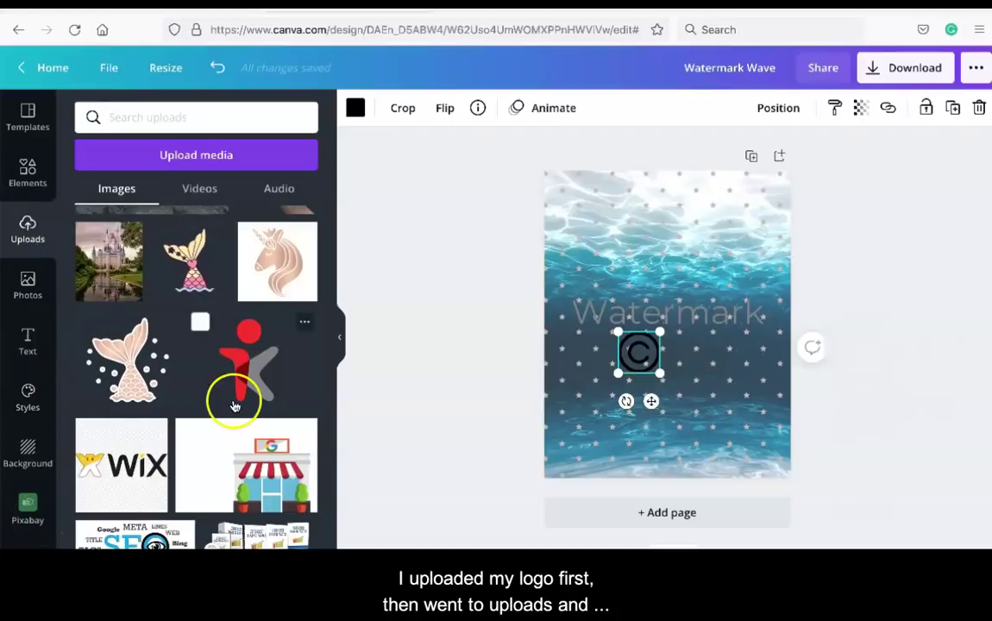
Insert the uploaded red logo, shrink it, and place it just left of the copyright symbol
{"action": "left_click", "coordinate": [244, 366]}
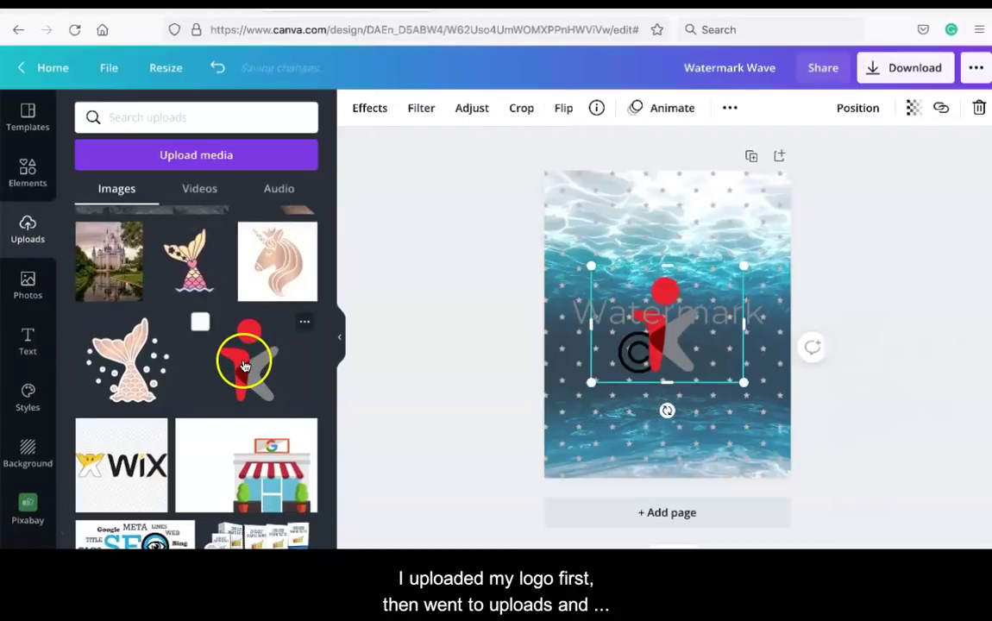
{"action": "left_click_drag", "start_coordinate": [742, 265], "coordinate": [682, 316]}
{"action": "mouse_move", "coordinate": [639, 358]}
{"action": "left_mouse_down"}
{"action": "mouse_move", "coordinate": [595, 363]}
{"action": "mouse_move", "coordinate": [647, 355]}
{"action": "mouse_move", "coordinate": [652, 372]}
{"action": "left_mouse_up"}
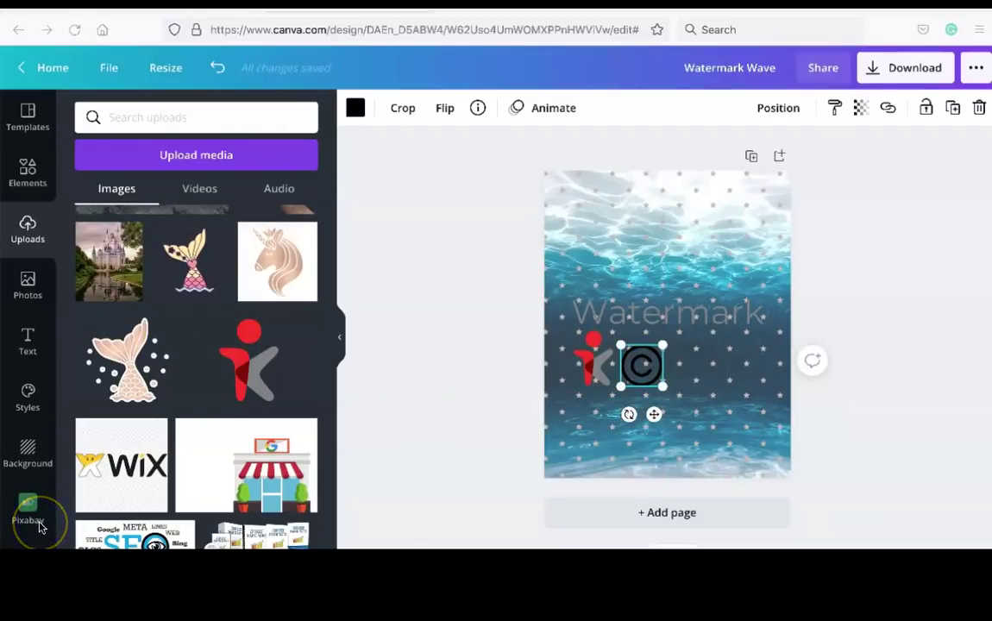
Change the copyright symbol's colour to the grey document colour
{"action": "left_click", "coordinate": [652, 371]}
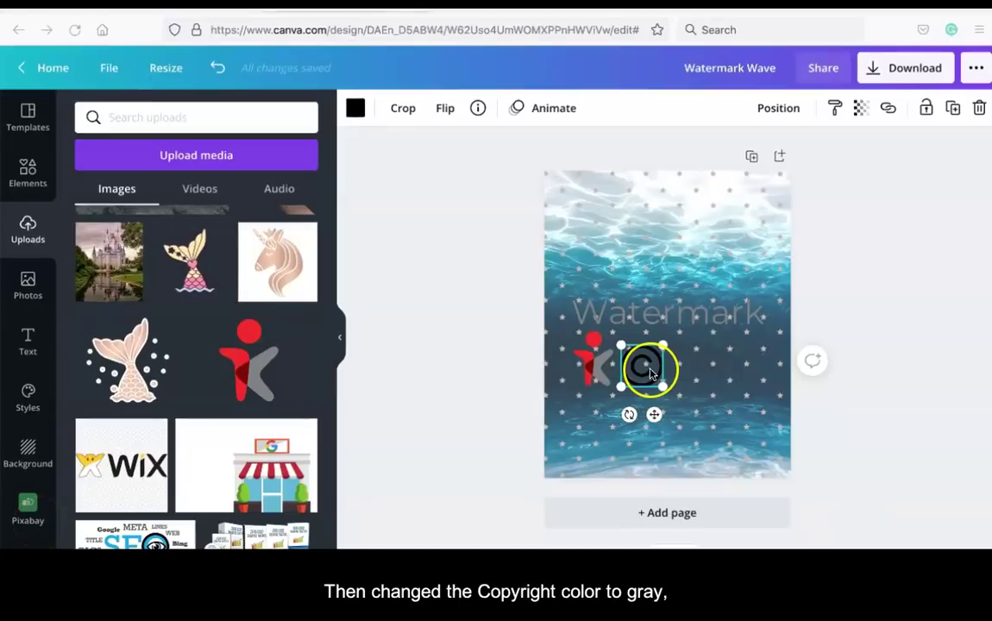
{"action": "left_click", "coordinate": [357, 109]}
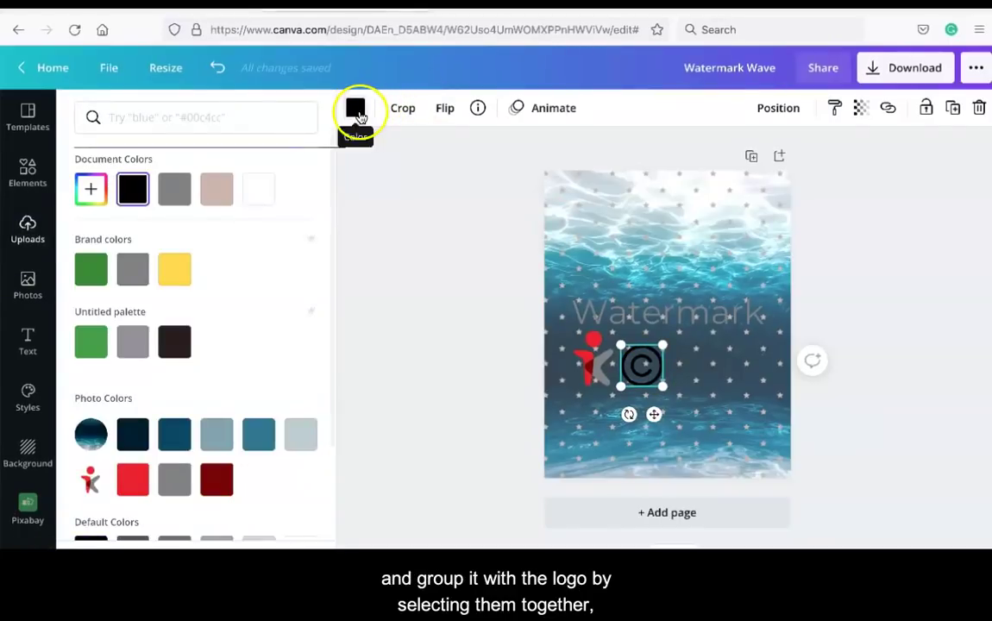
{"action": "left_click", "coordinate": [183, 191]}
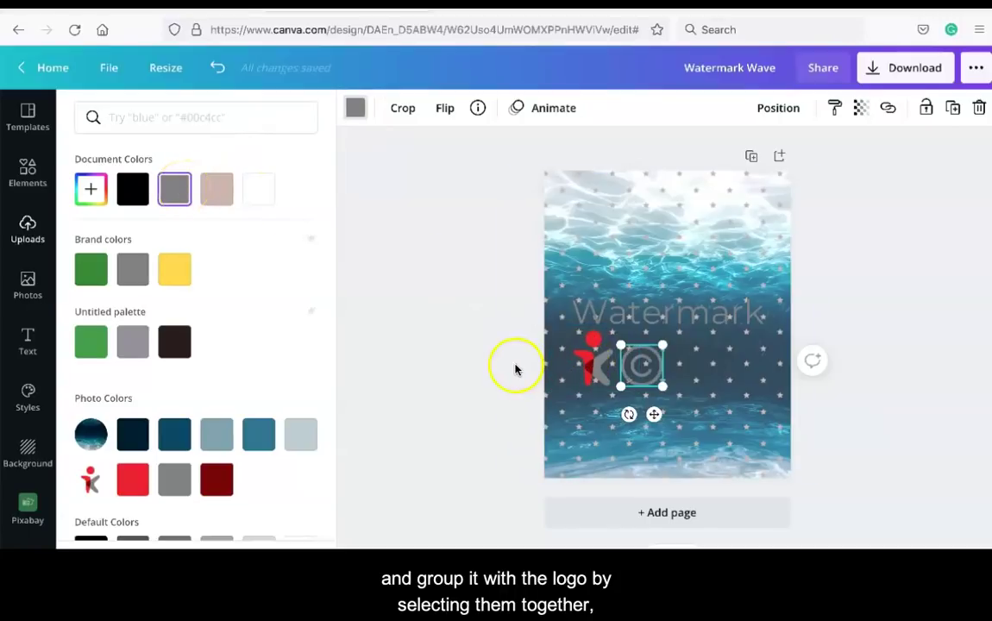
Select the red logo and copyright mark together and group them, then undo the last change
{"action": "left_click_drag", "start_coordinate": [519, 361], "coordinate": [678, 372]}
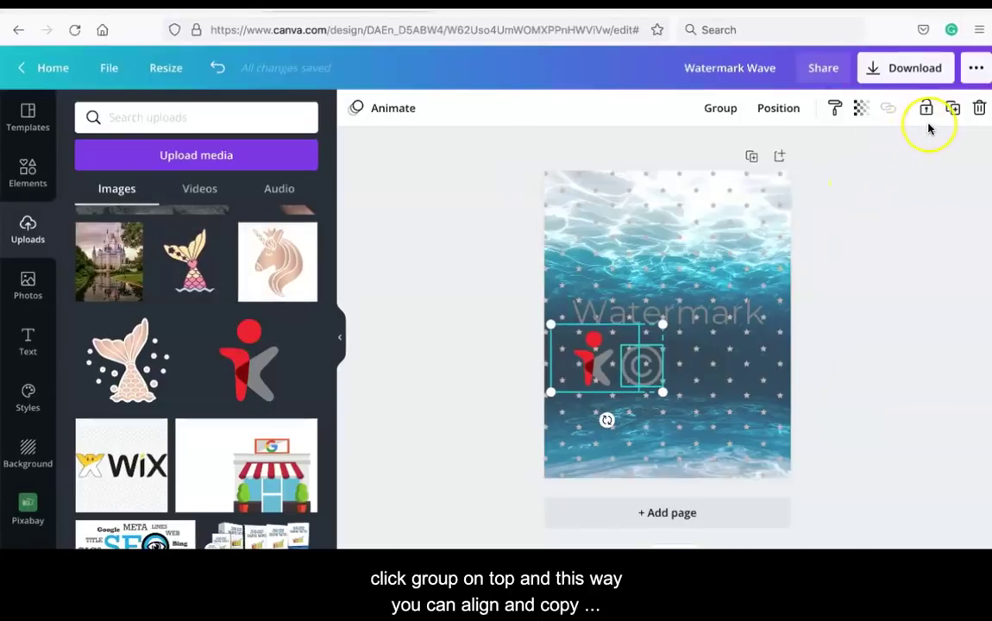
{"action": "left_click", "coordinate": [723, 109]}
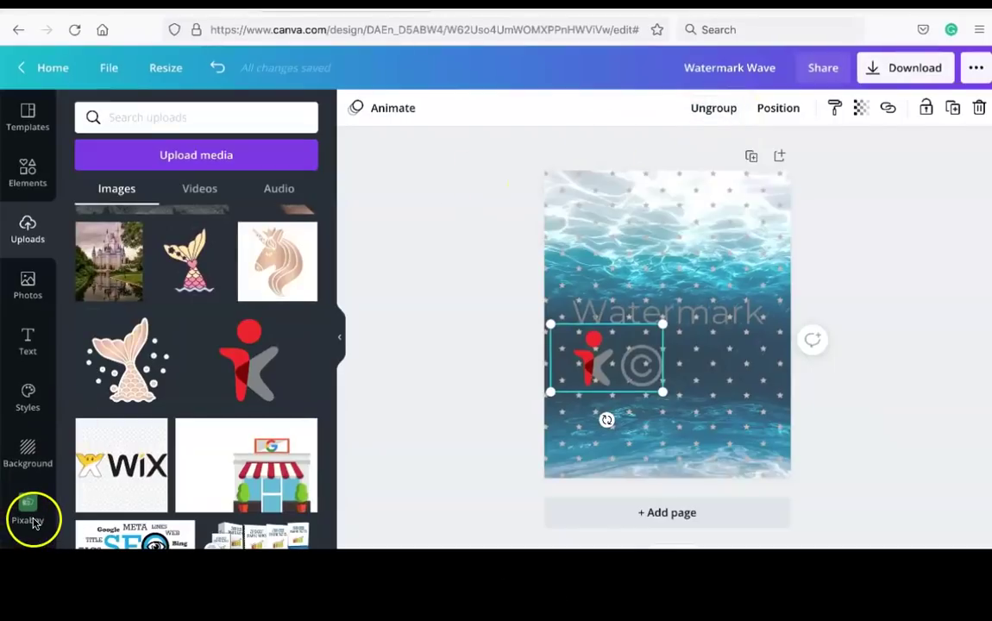
{"action": "key", "text": "ctrl+z"}
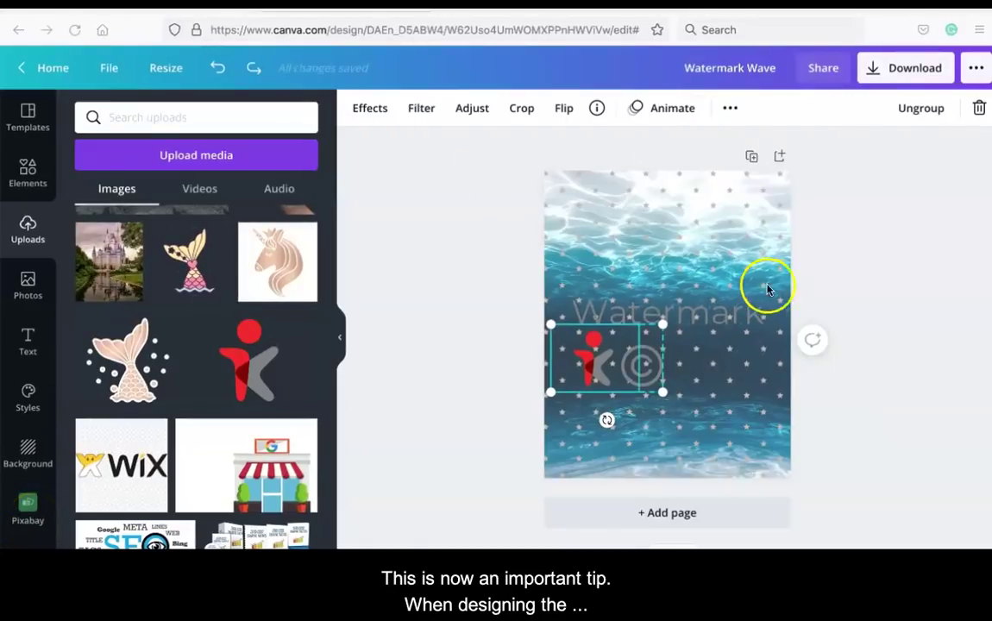
Delete the Watermark text and move the logo group to the upper left
{"action": "left_click", "coordinate": [693, 250]}
{"action": "left_click", "coordinate": [689, 317]}
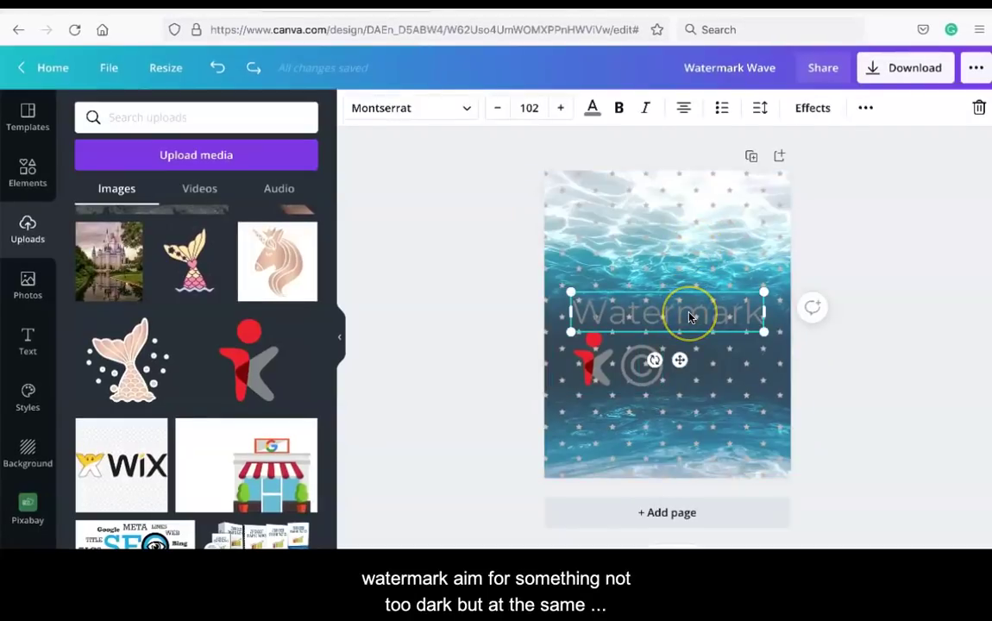
{"action": "key", "text": "Delete"}
{"action": "left_click_drag", "start_coordinate": [628, 365], "coordinate": [627, 215]}
Delete the star pattern overlay and deselect everything
{"action": "left_click", "coordinate": [700, 377]}
{"action": "key", "text": "Delete"}
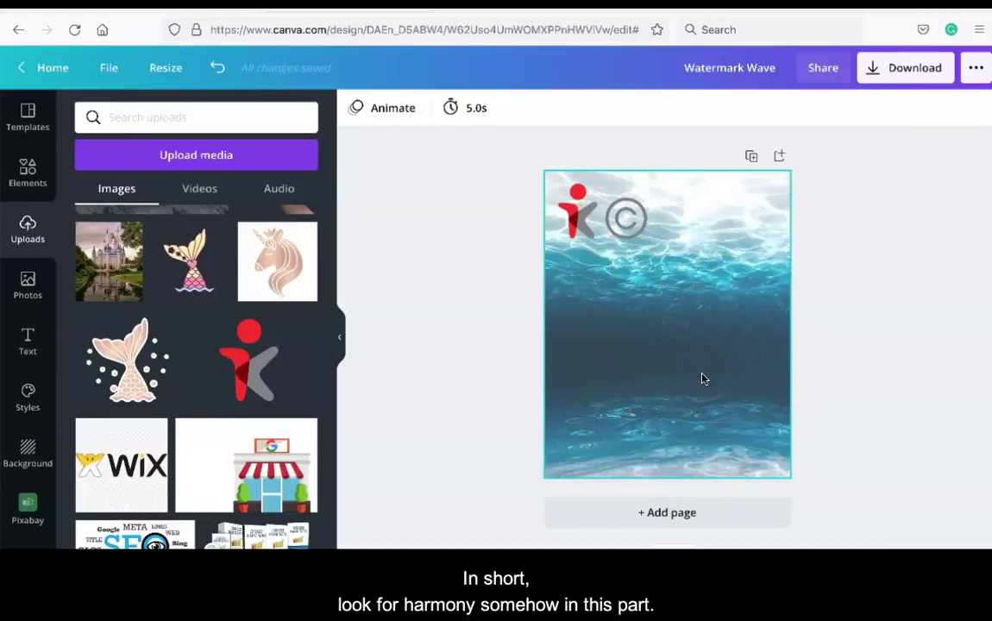
{"action": "left_click", "coordinate": [499, 410]}
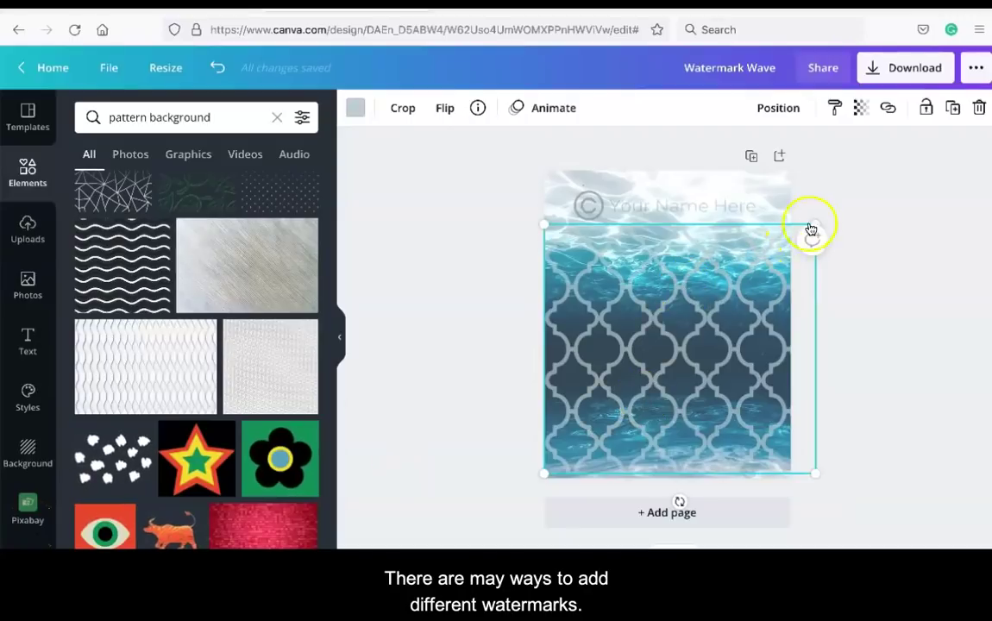
Set the lattice pattern overlay's transparency to 48
{"action": "left_click", "coordinate": [858, 111]}
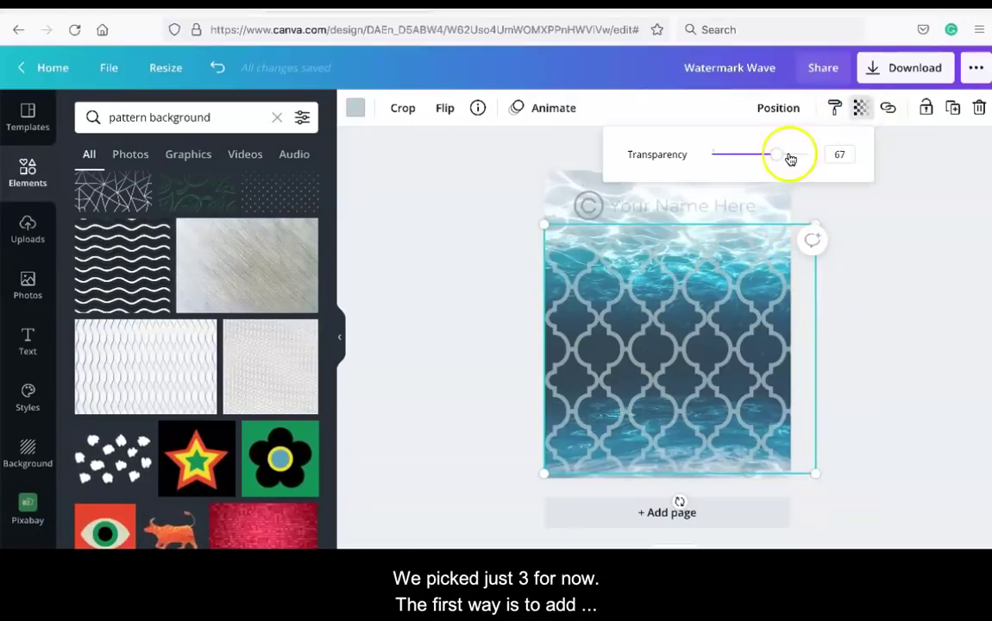
{"action": "left_click_drag", "start_coordinate": [782, 156], "coordinate": [736, 159]}
{"action": "left_click", "coordinate": [693, 217]}
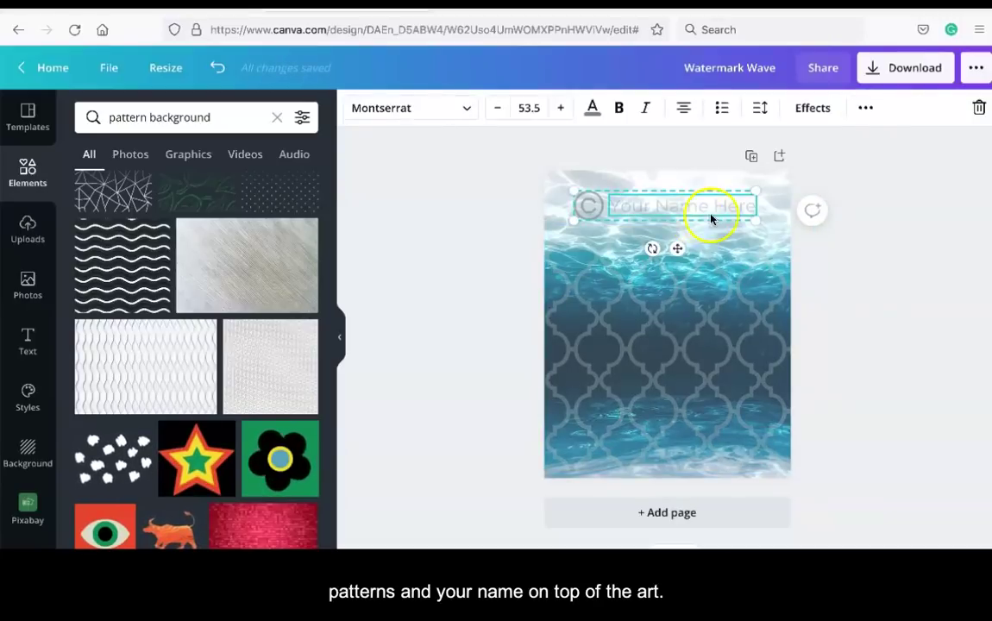
{"action": "left_click", "coordinate": [490, 331]}
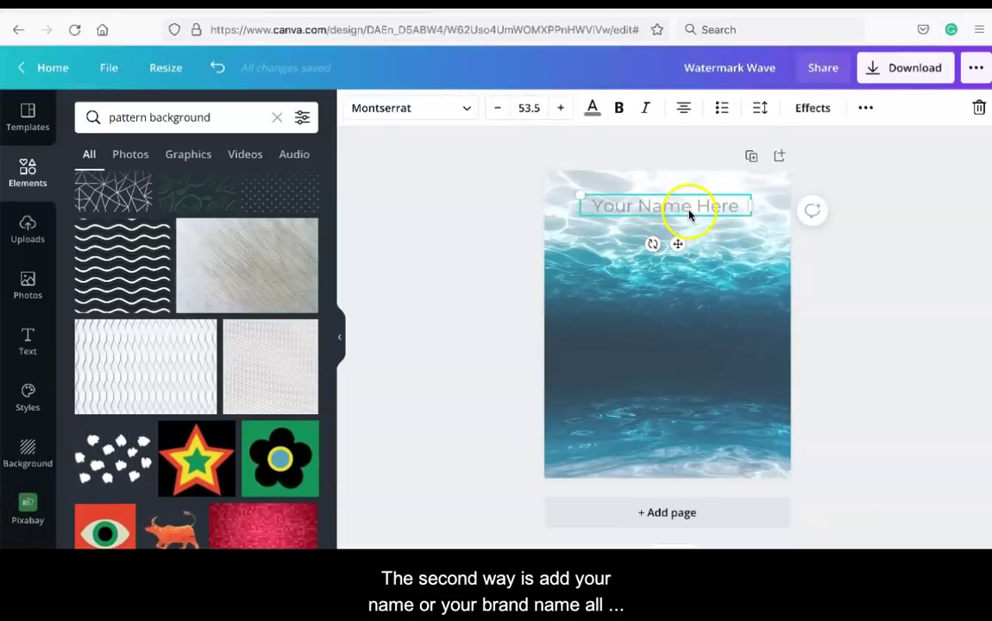
Move the Your Name Here text lower, rotate it diagonally, and widen it to enlarge the font
{"action": "left_click_drag", "start_coordinate": [687, 213], "coordinate": [687, 263]}
{"action": "left_click_drag", "start_coordinate": [652, 299], "coordinate": [609, 304]}
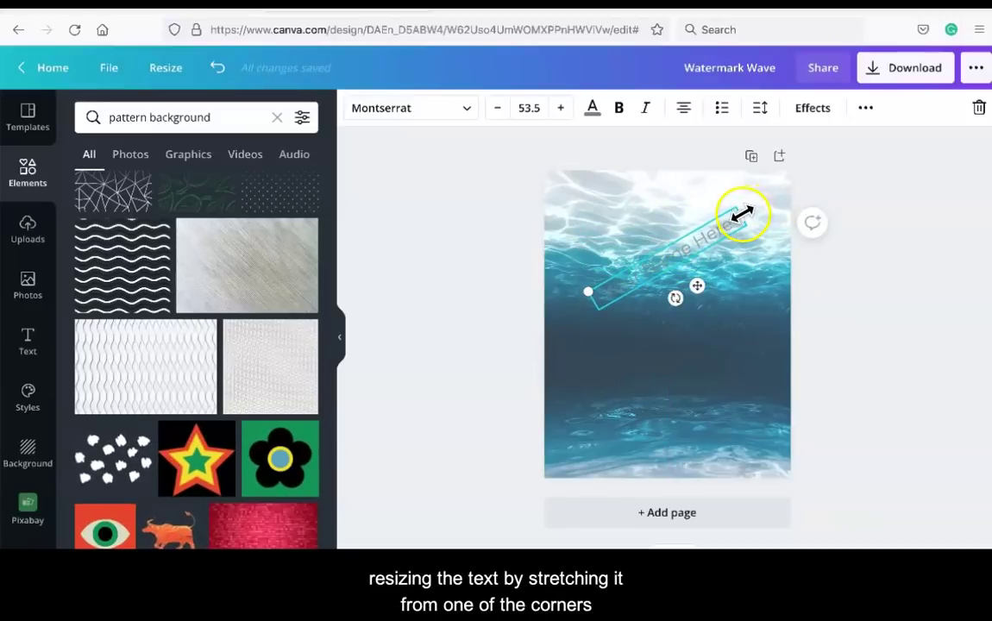
{"action": "left_click_drag", "start_coordinate": [749, 205], "coordinate": [771, 196]}
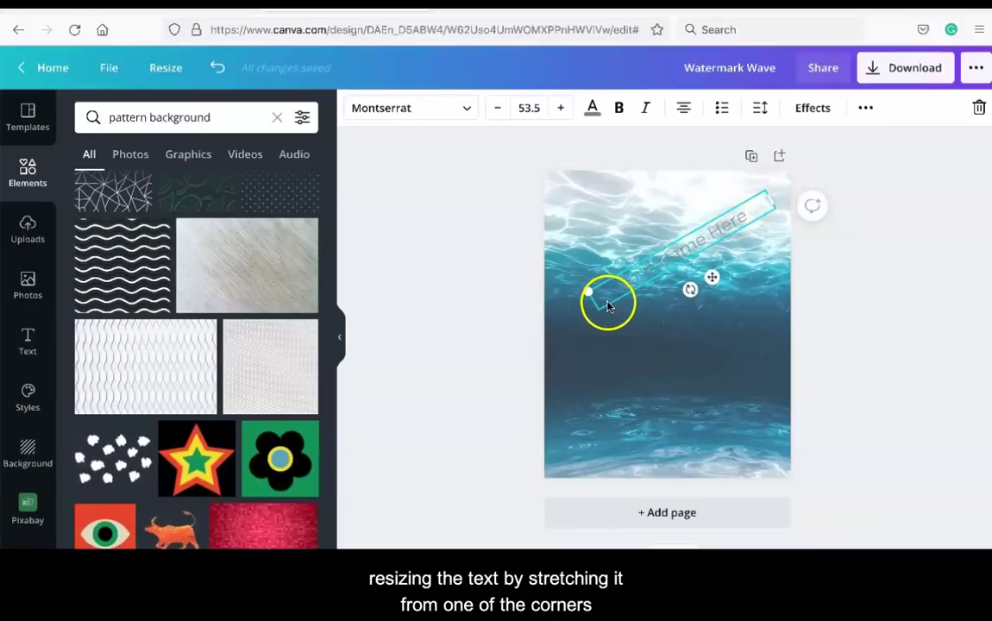
{"action": "left_click_drag", "start_coordinate": [690, 293], "coordinate": [698, 292]}
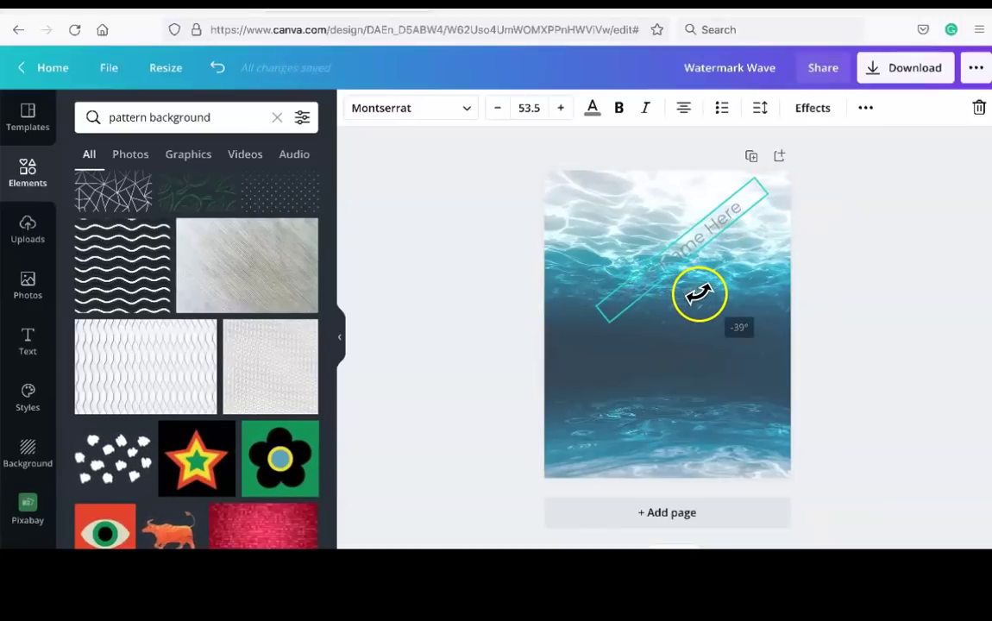
{"action": "left_click_drag", "start_coordinate": [595, 308], "coordinate": [544, 313]}
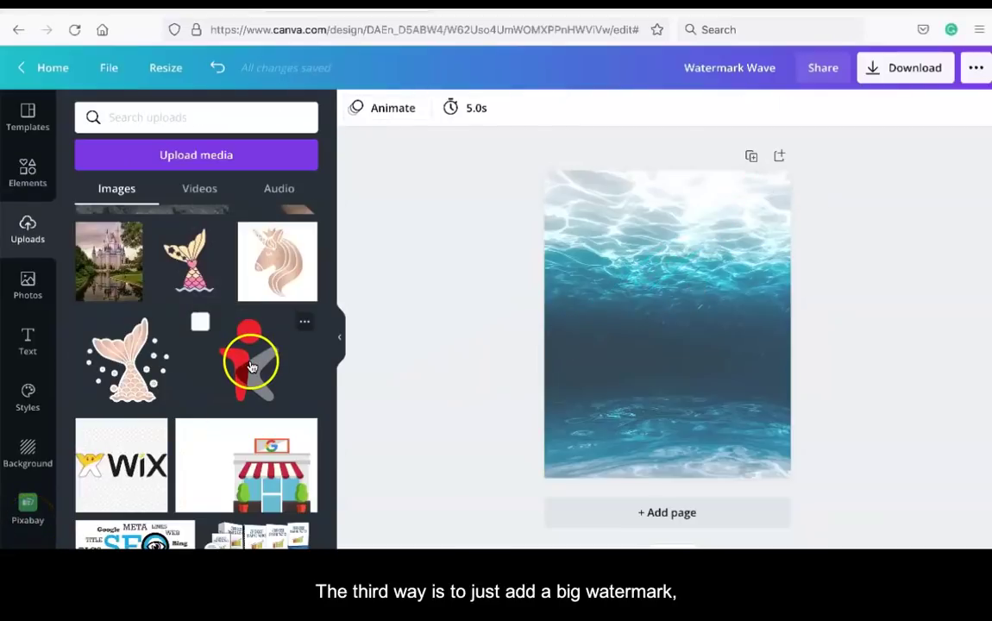
Add the red logo to the middle of the photo at 37 transparency
{"action": "left_click", "coordinate": [251, 368]}
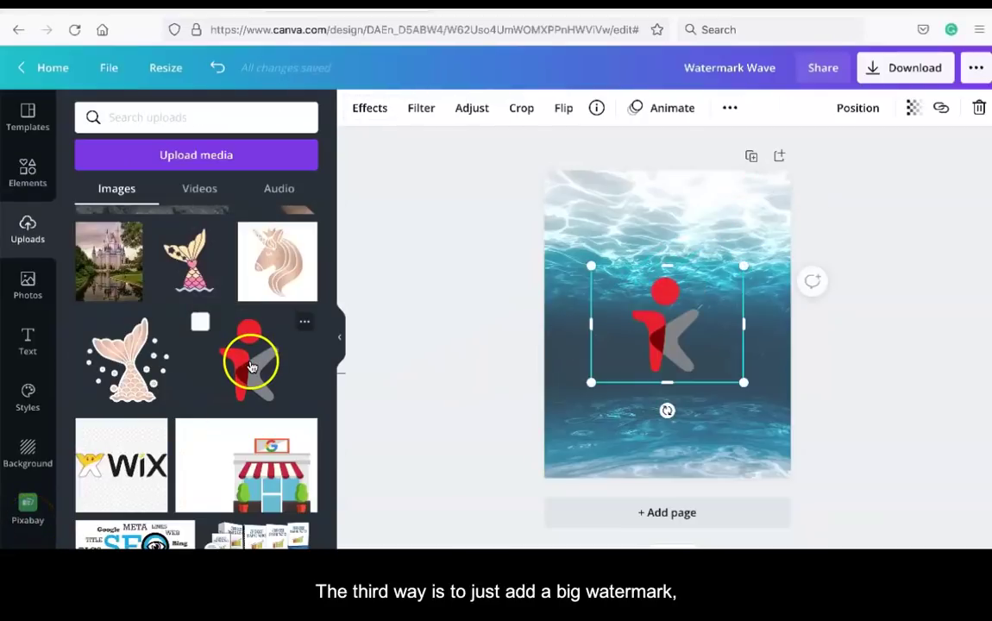
{"action": "left_click", "coordinate": [917, 114]}
{"action": "left_click_drag", "start_coordinate": [863, 155], "coordinate": [802, 159]}
{"action": "left_click", "coordinate": [857, 233]}
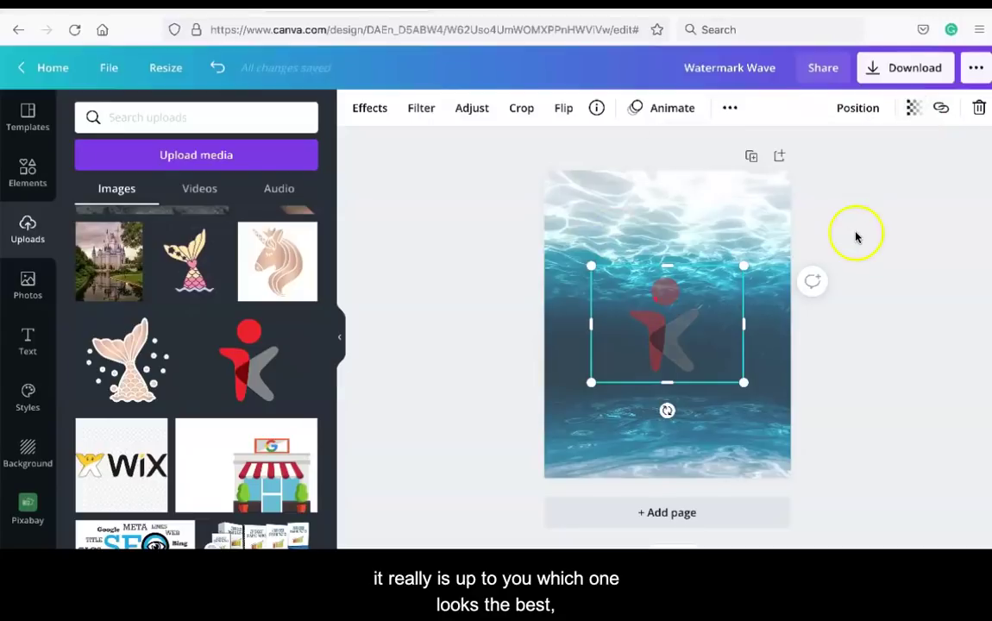
Tilt the faded logo to about -36°
{"action": "left_click", "coordinate": [477, 347]}
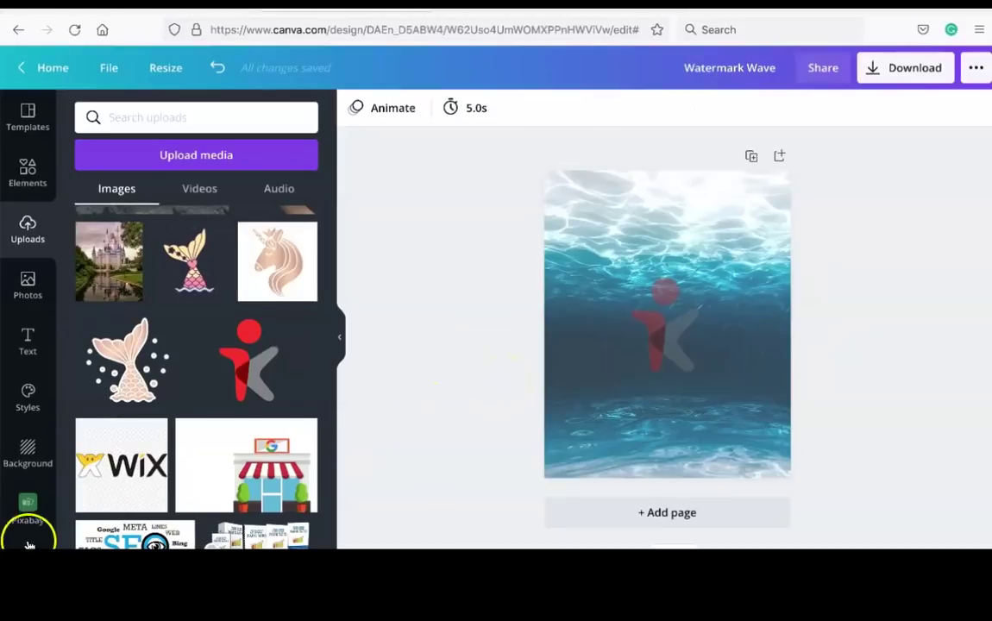
{"action": "key", "text": "ctrl+z"}
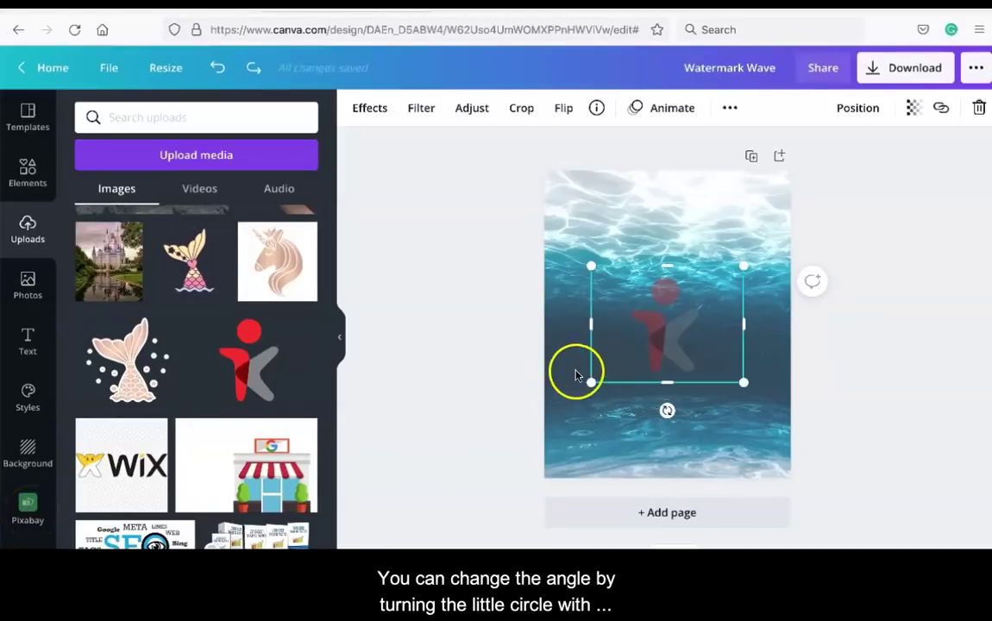
{"action": "left_click_drag", "start_coordinate": [667, 410], "coordinate": [717, 411]}
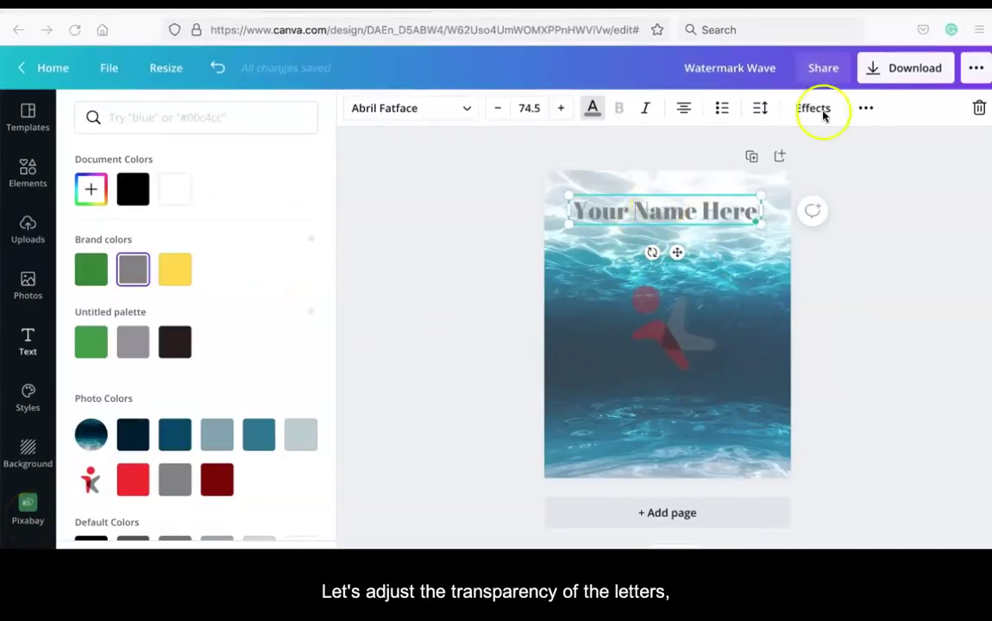
Set the Your Name Here text's transparency to 47
{"action": "left_click", "coordinate": [867, 111]}
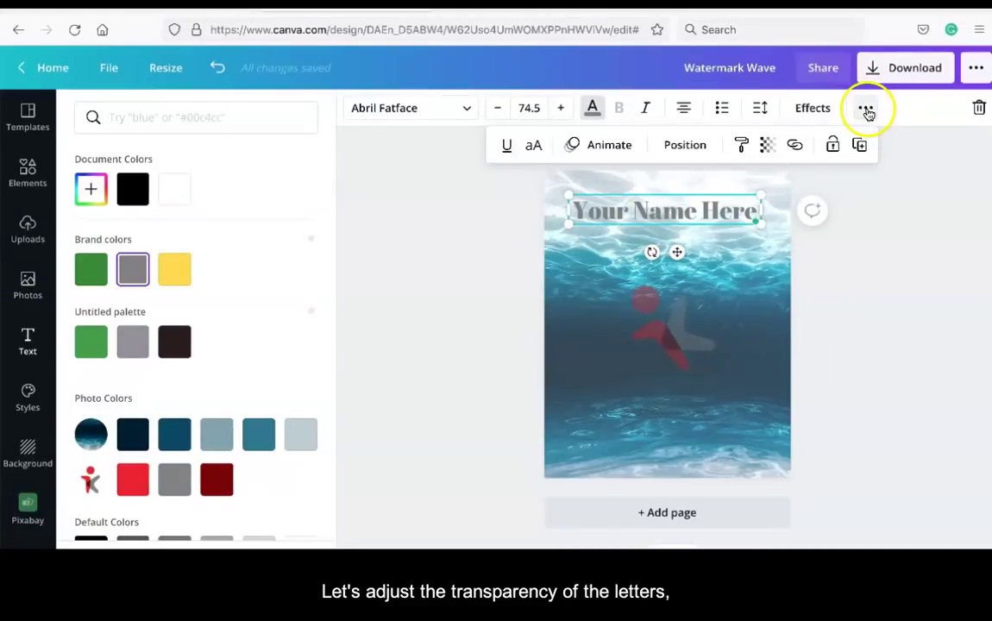
{"action": "left_click", "coordinate": [769, 147]}
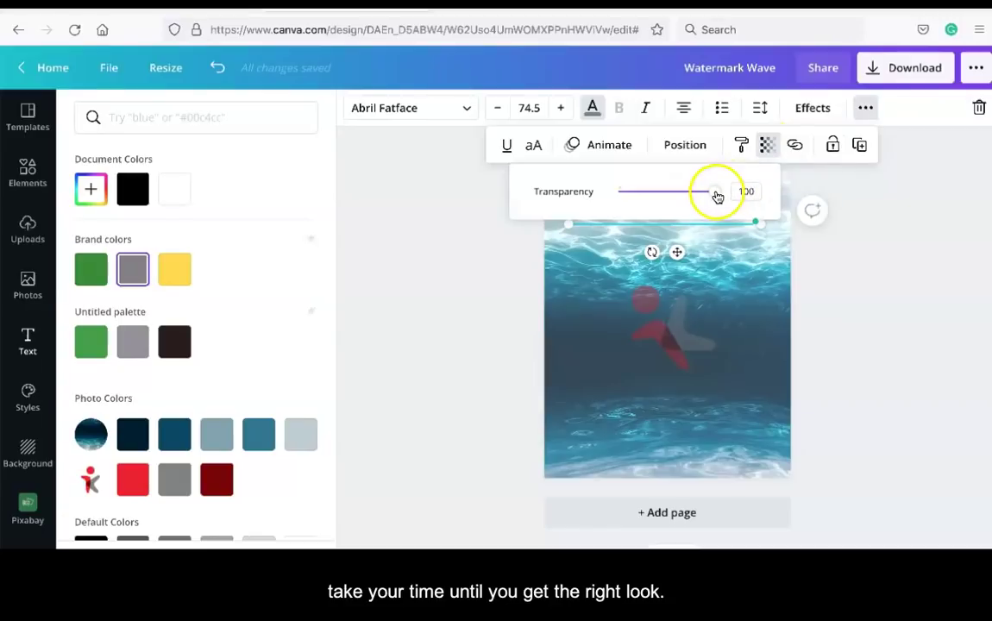
{"action": "left_click_drag", "start_coordinate": [717, 197], "coordinate": [654, 210]}
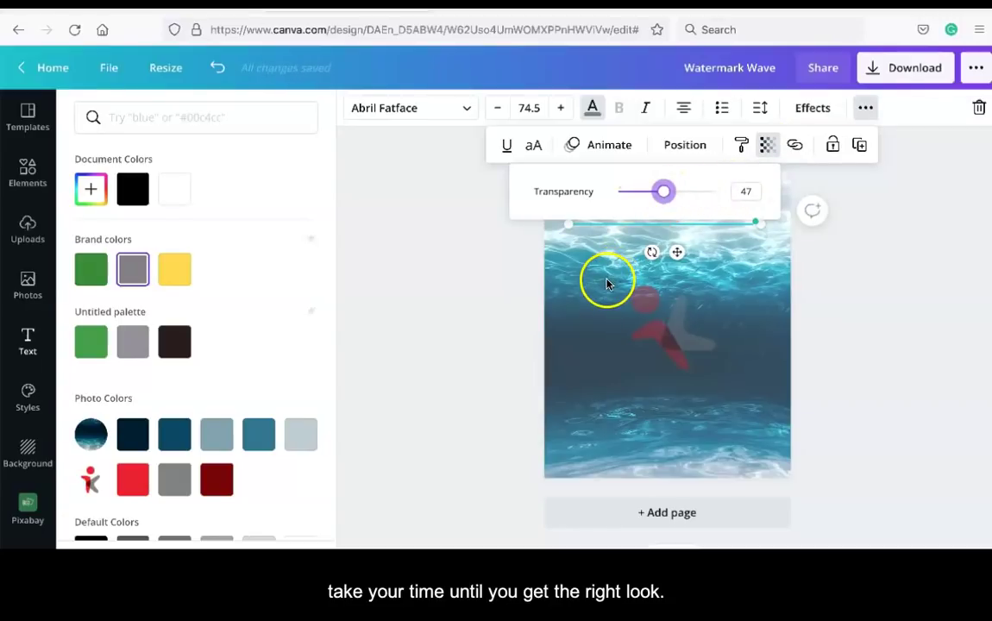
{"action": "key", "text": "Escape"}
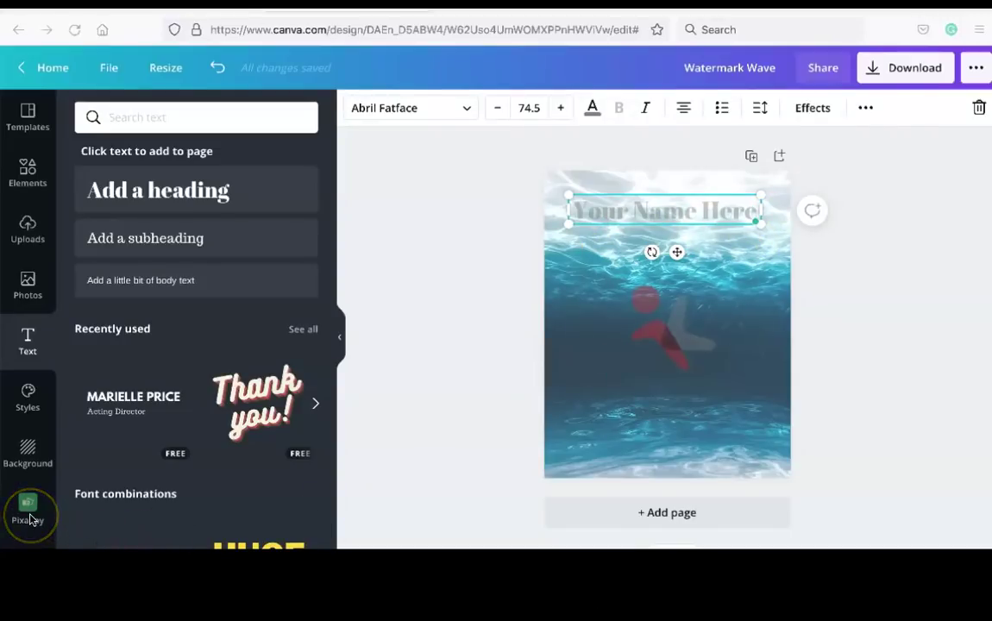
Duplicate the faded Your Name Here text twice
{"action": "key", "text": "Escape"}
{"action": "left_click", "coordinate": [706, 214]}
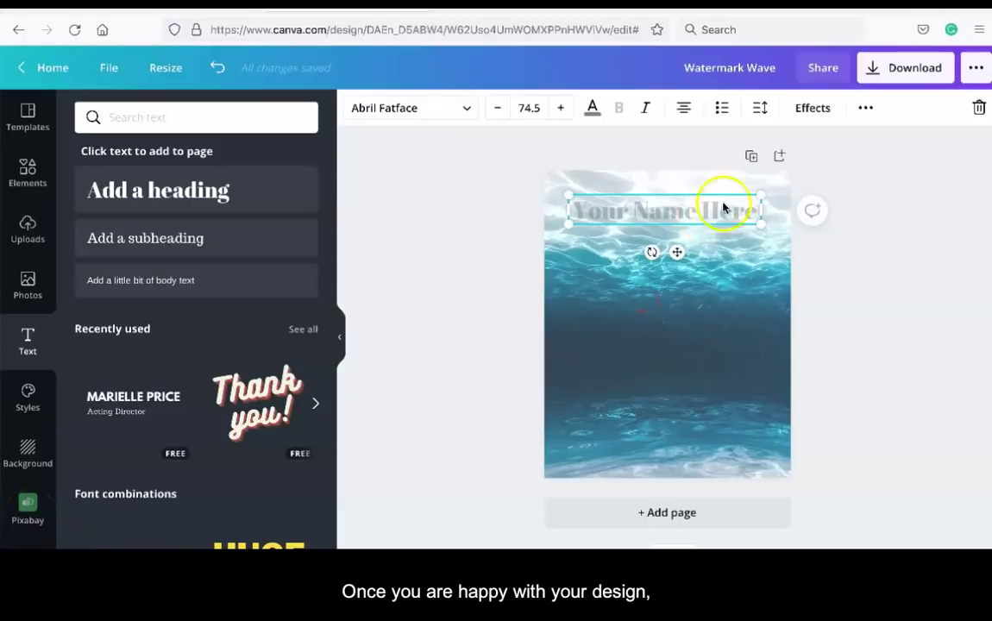
{"action": "left_click", "coordinate": [866, 107]}
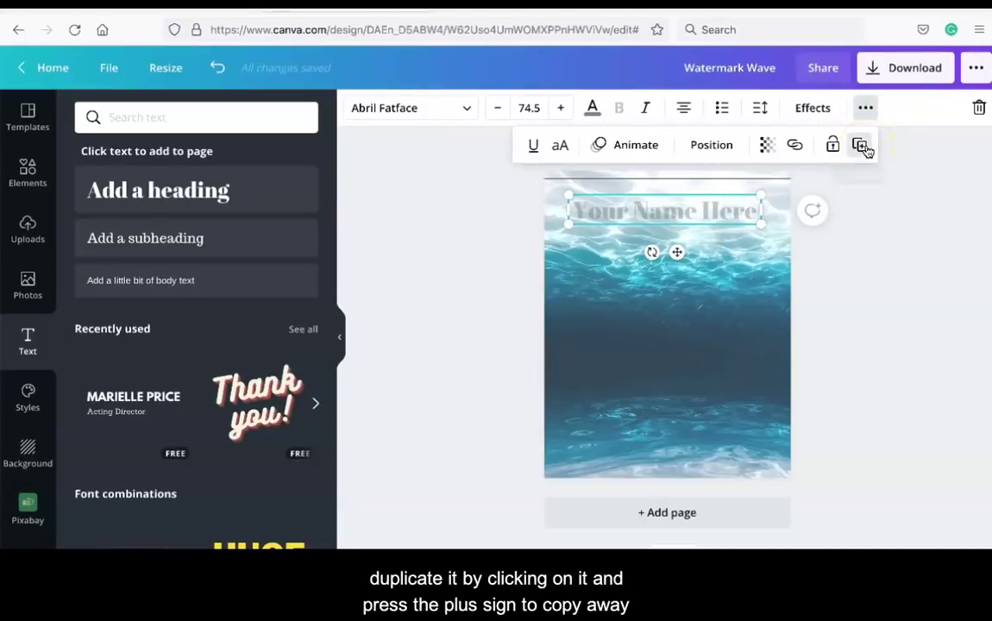
{"action": "left_click", "coordinate": [863, 147]}
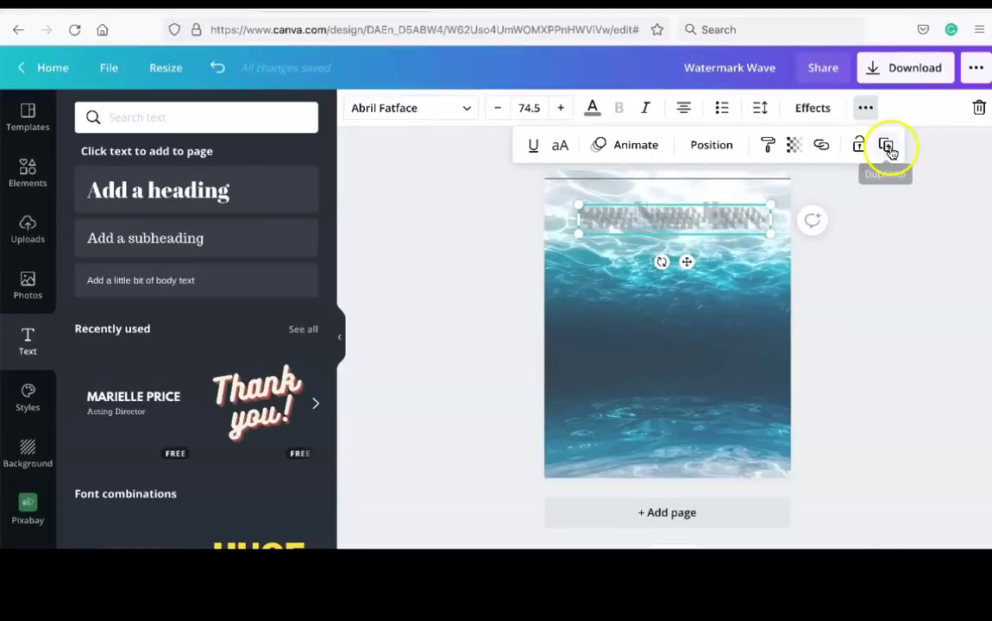
{"action": "left_click", "coordinate": [889, 150]}
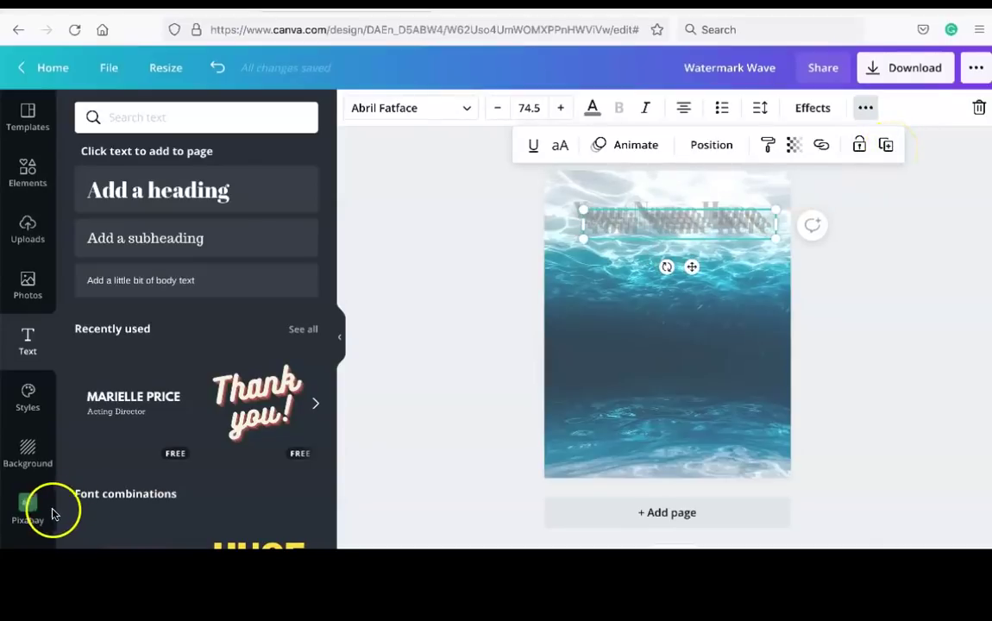
Spread the name copies down the photo, mid-page and near the bottom
{"action": "left_click_drag", "start_coordinate": [609, 230], "coordinate": [597, 299]}
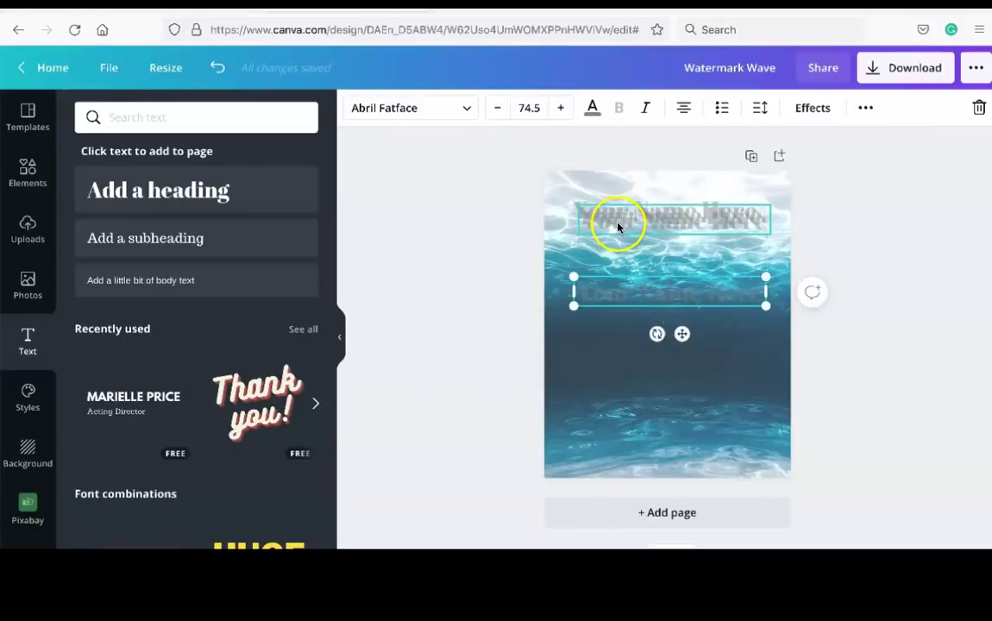
{"action": "left_click_drag", "start_coordinate": [620, 223], "coordinate": [616, 408]}
{"action": "left_click_drag", "start_coordinate": [632, 215], "coordinate": [632, 348]}
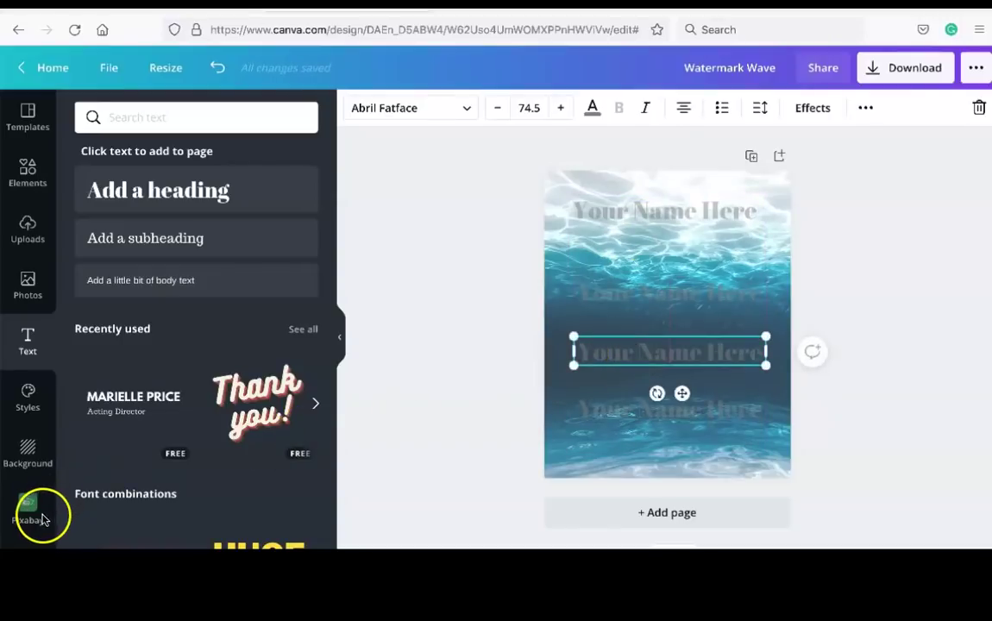
Nudge the second and bottom name copies so the four lines are evenly spaced
{"action": "left_click", "coordinate": [670, 287]}
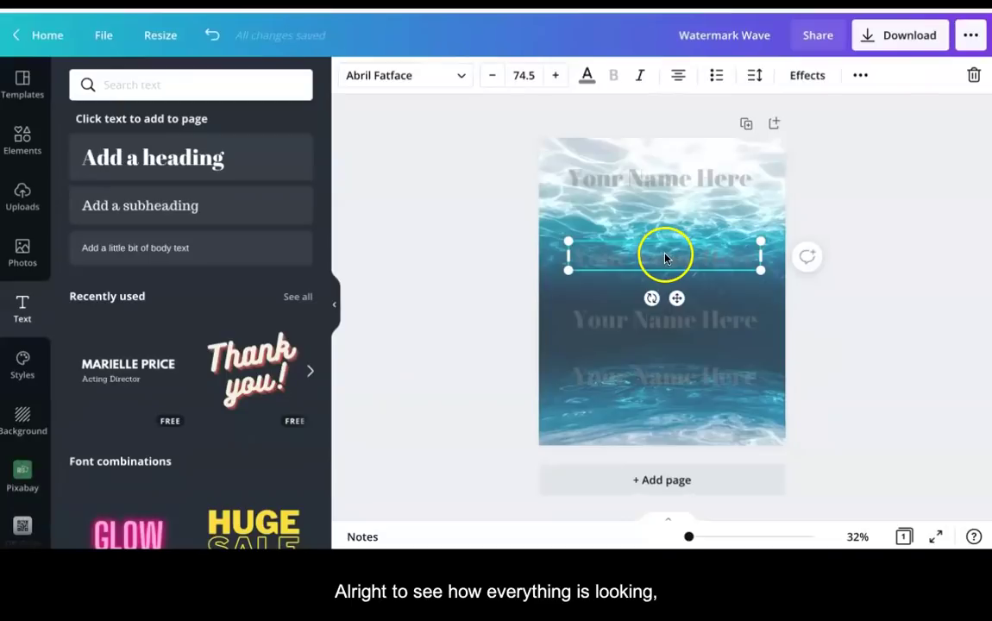
{"action": "left_click_drag", "start_coordinate": [670, 290], "coordinate": [670, 274]}
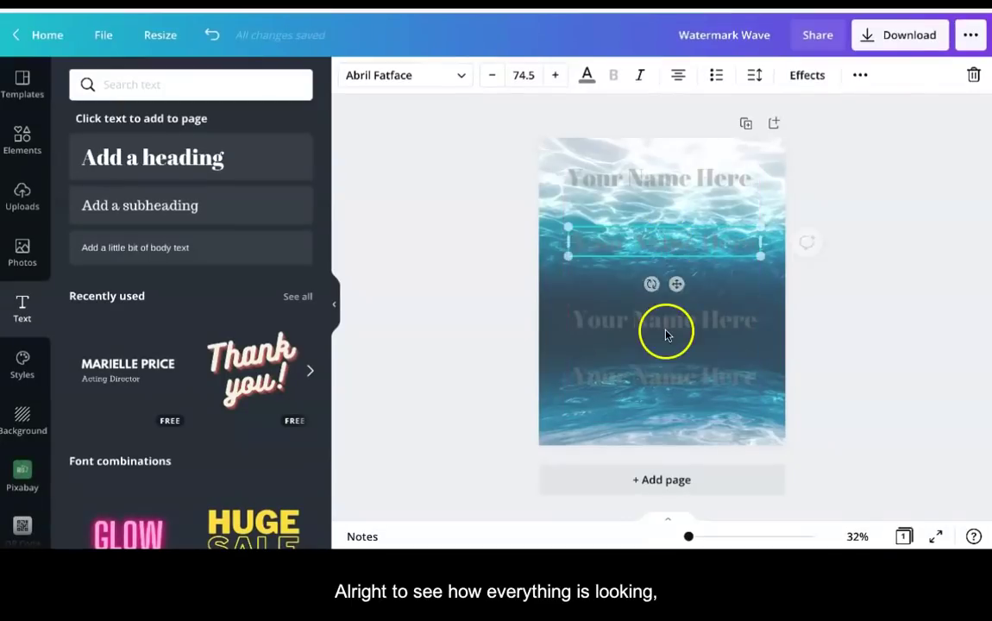
{"action": "left_click", "coordinate": [665, 334]}
{"action": "left_click_drag", "start_coordinate": [665, 373], "coordinate": [661, 395]}
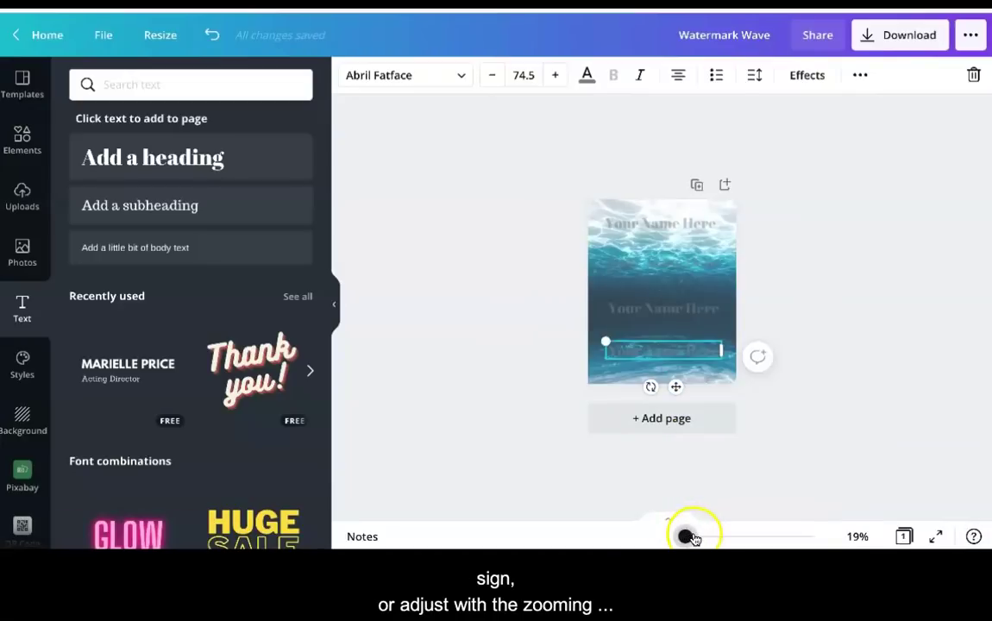
Zoom the design view to 100%
{"action": "left_click_drag", "start_coordinate": [686, 537], "coordinate": [691, 537]}
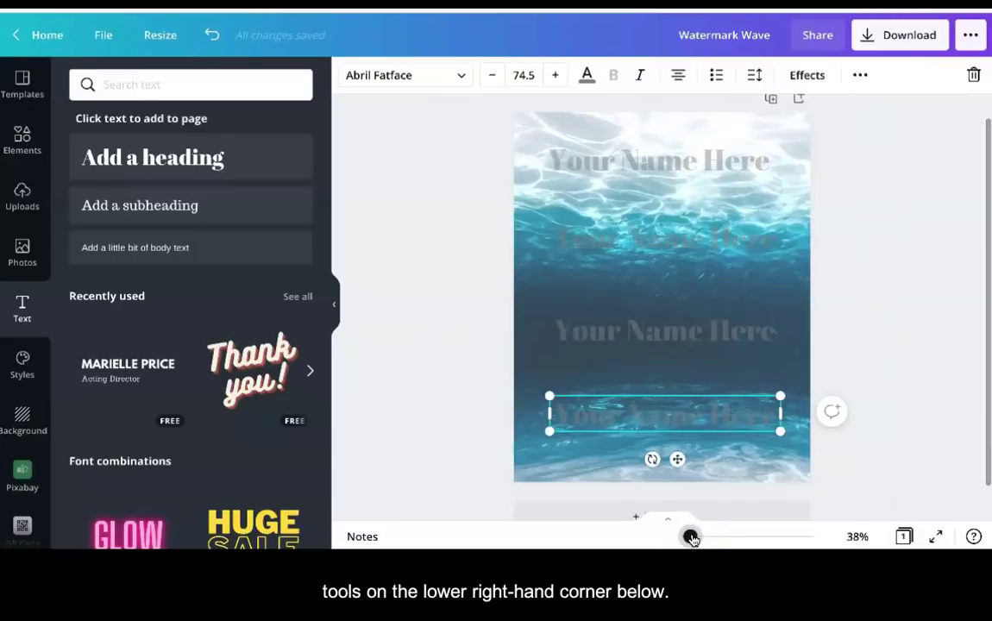
{"action": "left_click", "coordinate": [859, 538]}
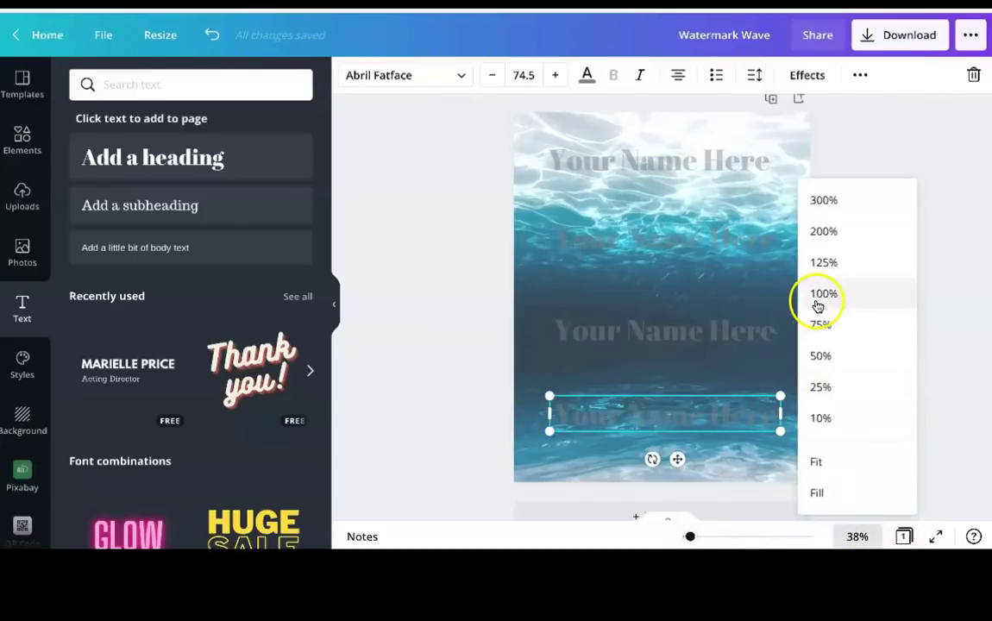
{"action": "left_click", "coordinate": [820, 298]}
{"action": "scroll", "coordinate": [808, 288], "scroll_direction": "up", "scroll_amount": 3}
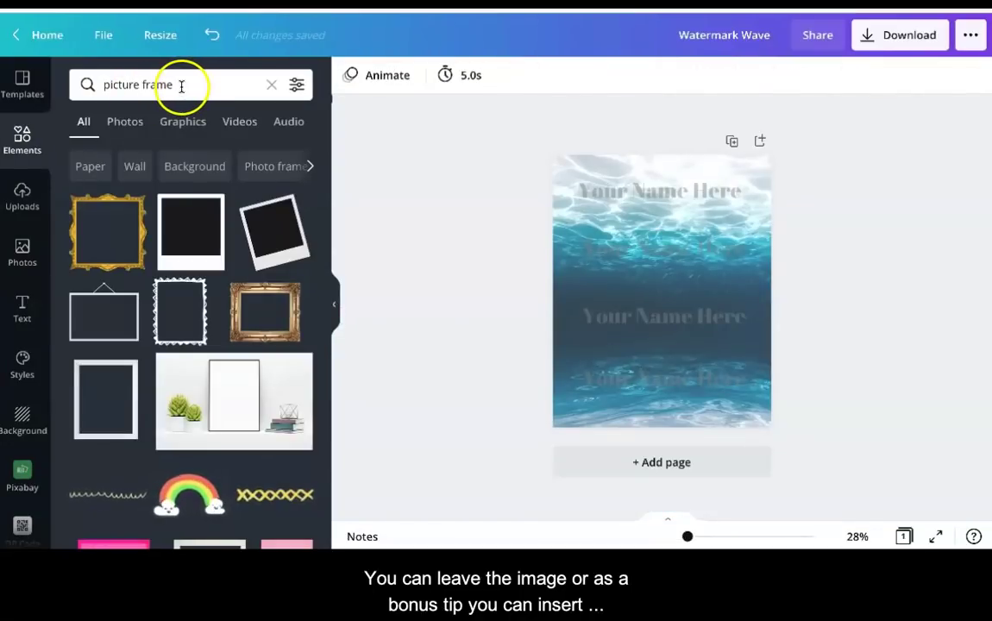
Search Elements for 'picture frame' and filter the results to Free only
{"action": "left_click", "coordinate": [181, 86]}
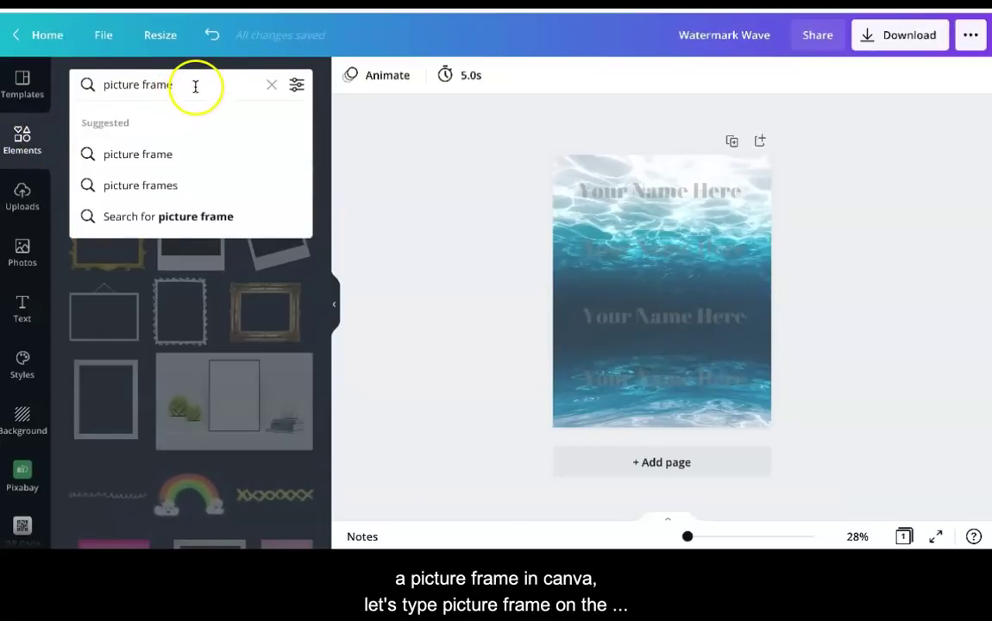
{"action": "left_click", "coordinate": [346, 125]}
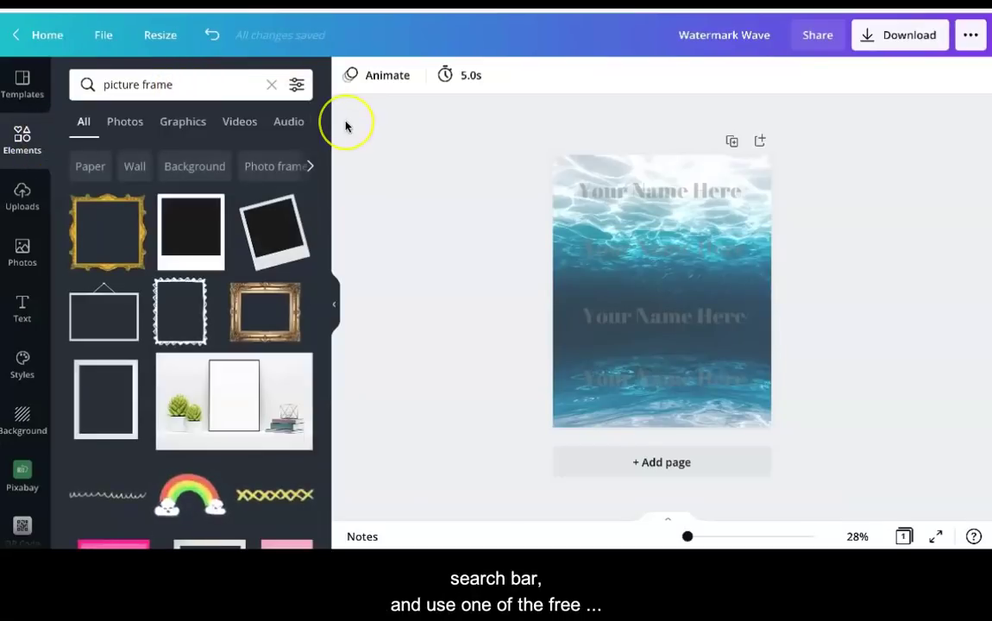
{"action": "left_click", "coordinate": [296, 85]}
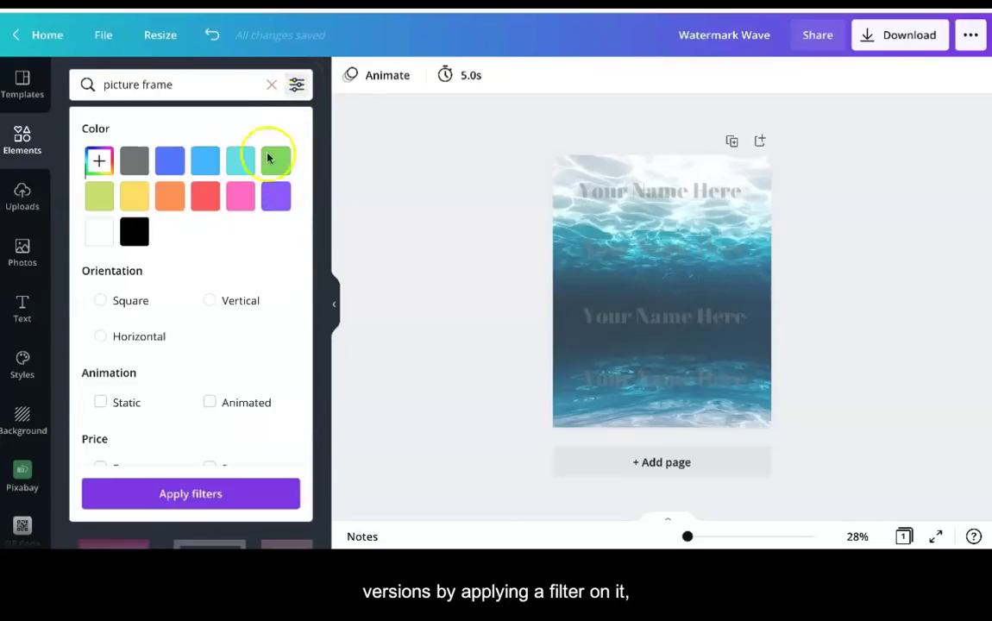
{"action": "scroll", "coordinate": [233, 262], "scroll_direction": "down", "scroll_amount": 1}
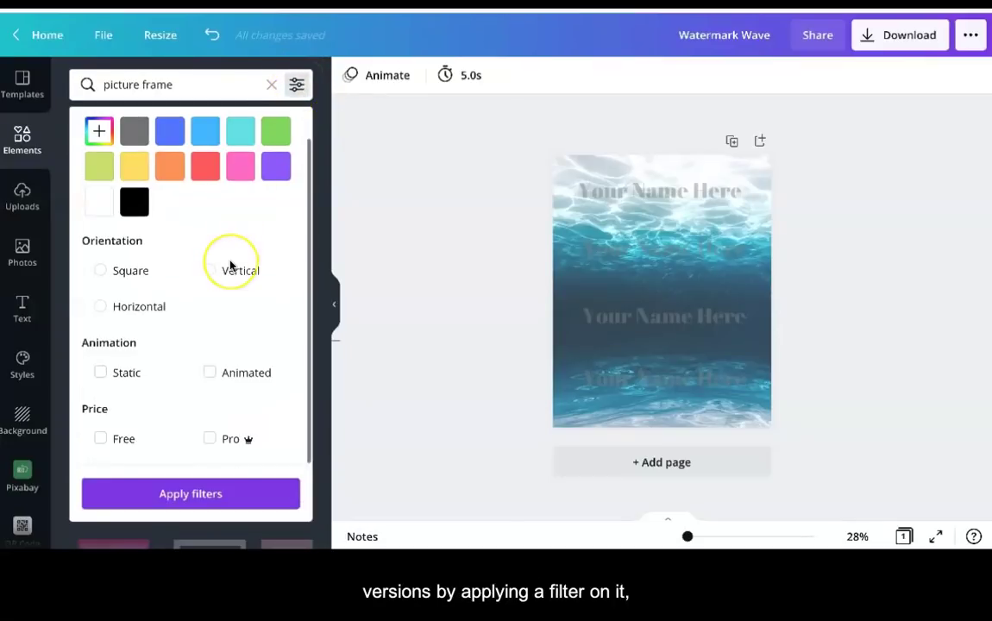
{"action": "left_click", "coordinate": [109, 437]}
{"action": "left_click", "coordinate": [138, 494]}
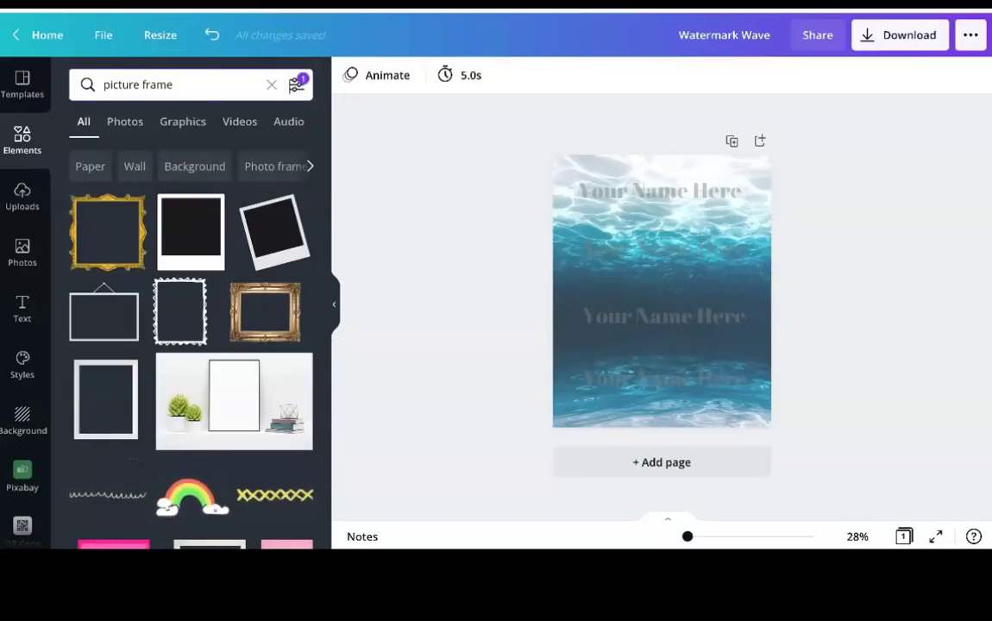
Add the green wave shape and position it in the photo's bottom-right corner
{"action": "scroll", "coordinate": [284, 354], "scroll_direction": "down", "scroll_amount": 5}
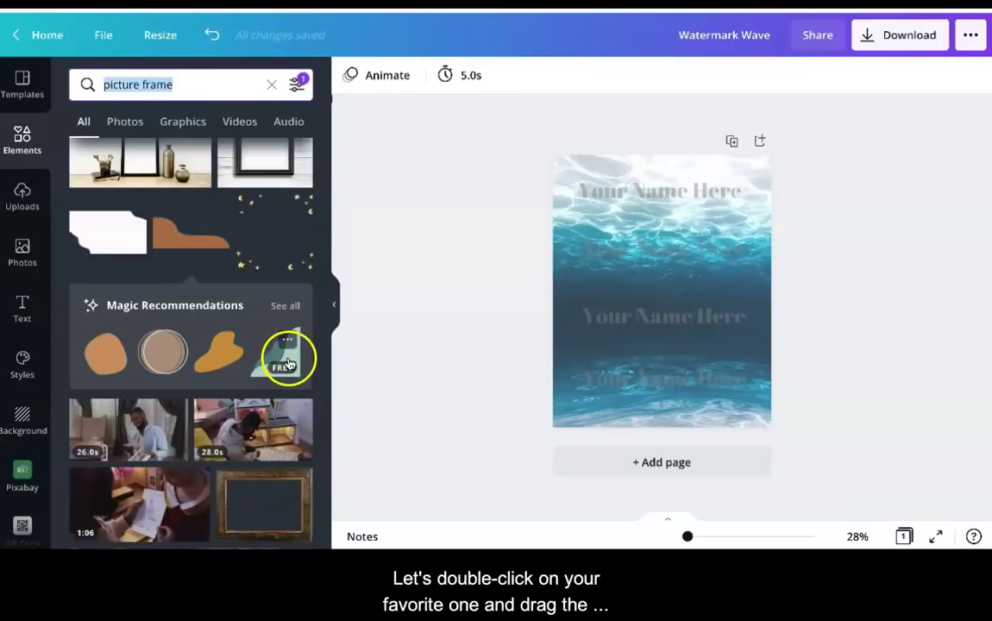
{"action": "left_click", "coordinate": [285, 353]}
{"action": "left_click_drag", "start_coordinate": [689, 355], "coordinate": [758, 430]}
{"action": "left_click", "coordinate": [477, 343]}
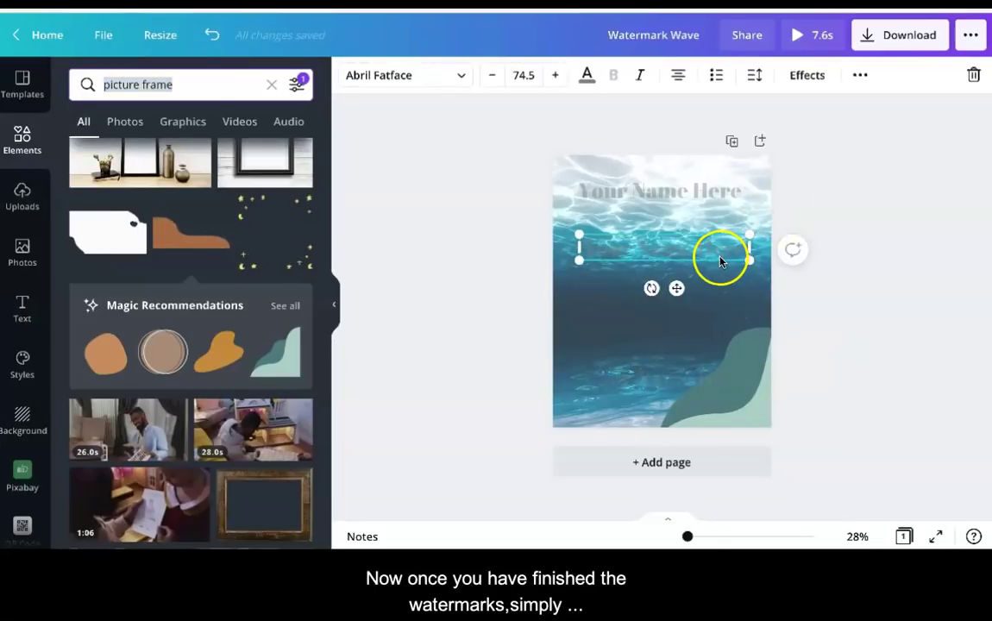
{"action": "key", "text": "Escape"}
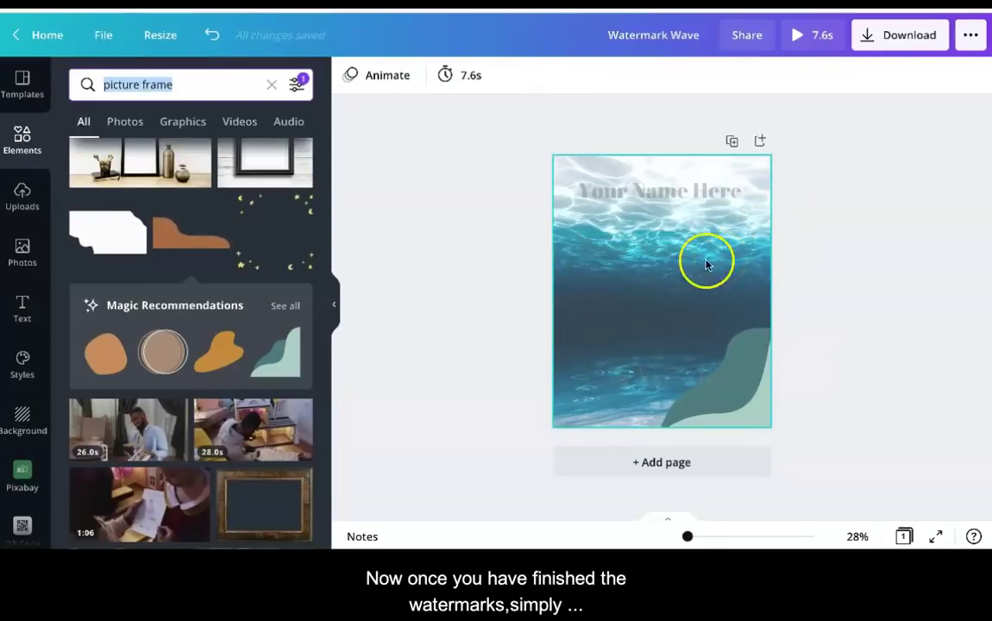
Choose PNG as the download file type, then reopen the list to view the PDF options
{"action": "left_click", "coordinate": [889, 39]}
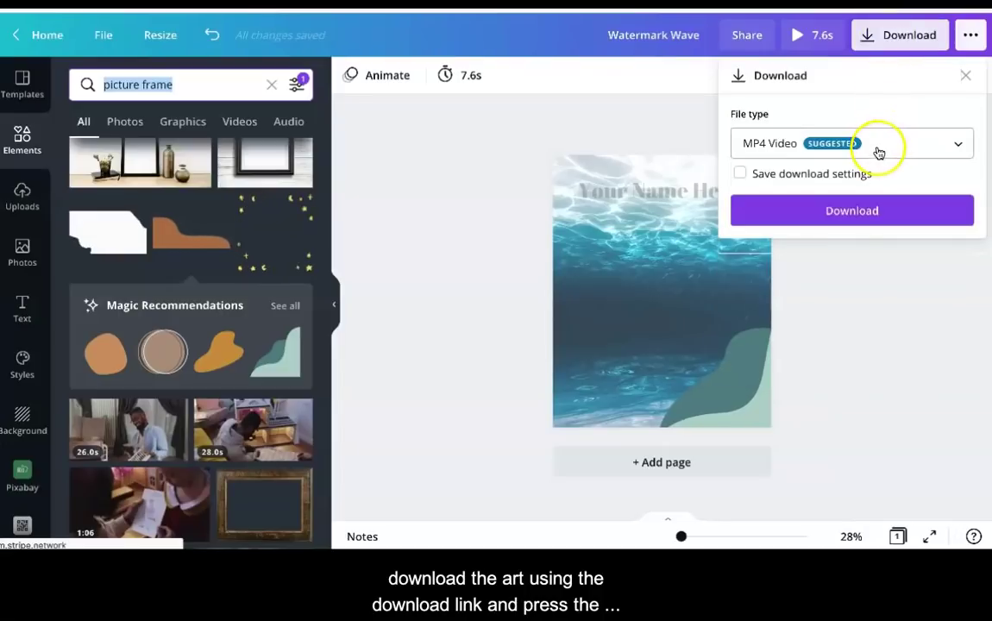
{"action": "left_click", "coordinate": [880, 148]}
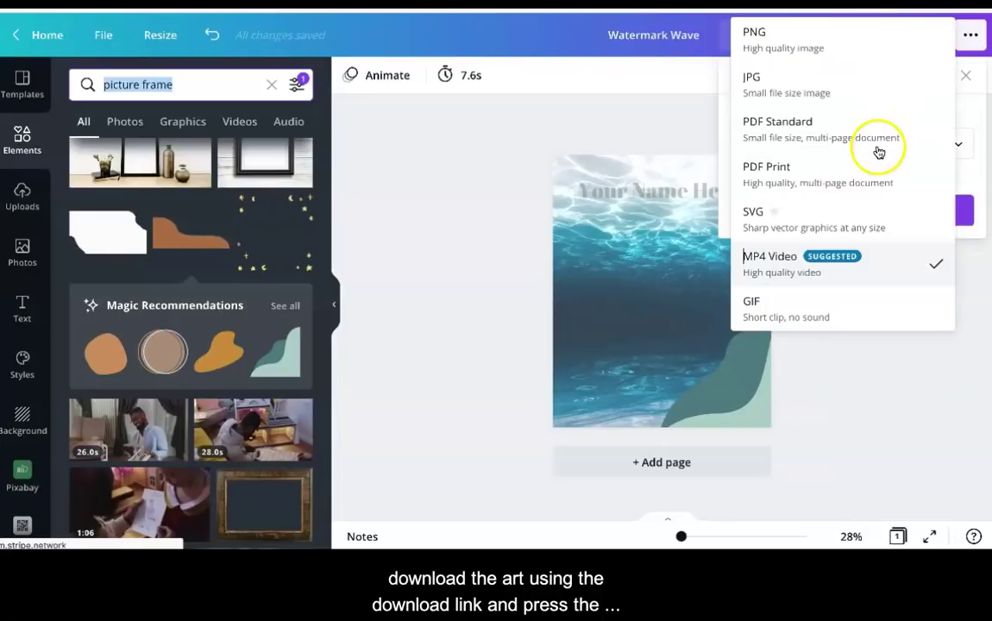
{"action": "left_click", "coordinate": [809, 54]}
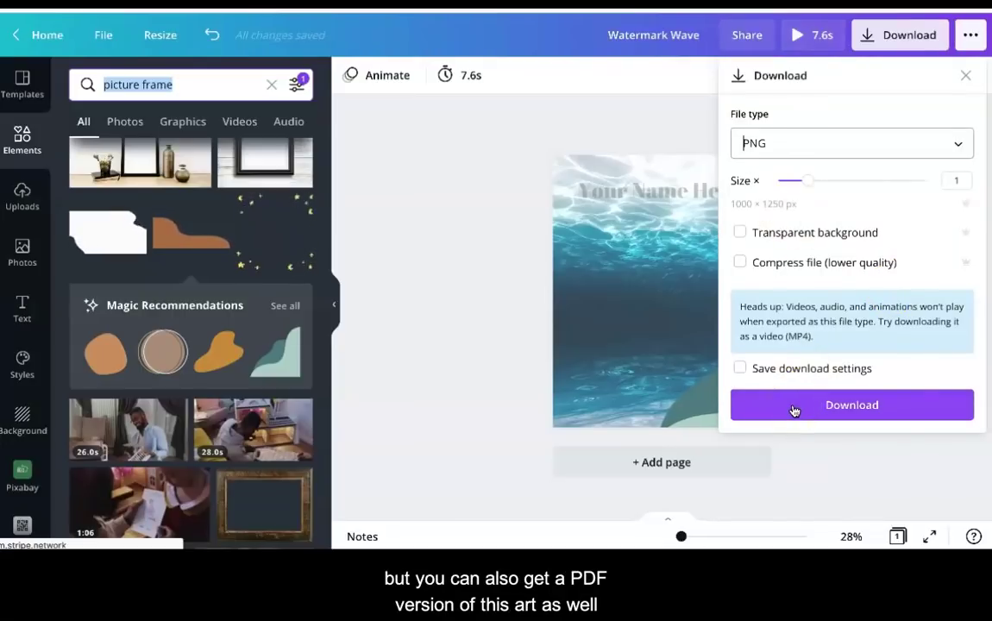
{"action": "left_click", "coordinate": [808, 149]}
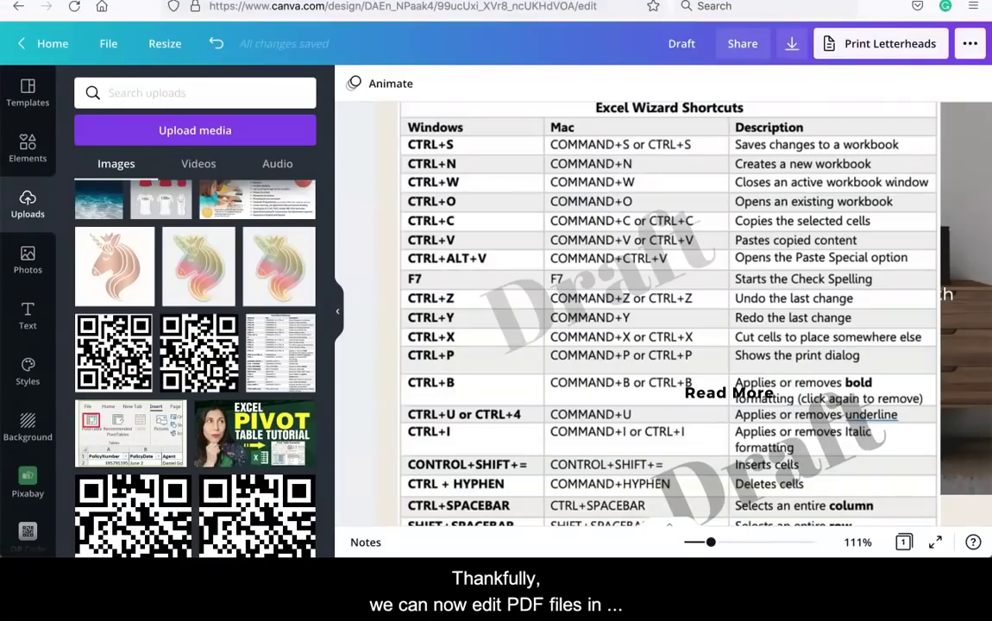
Select the diagonal 'Draft' watermark text on the Excel Wizard Shortcuts table
{"action": "left_click", "coordinate": [777, 466]}
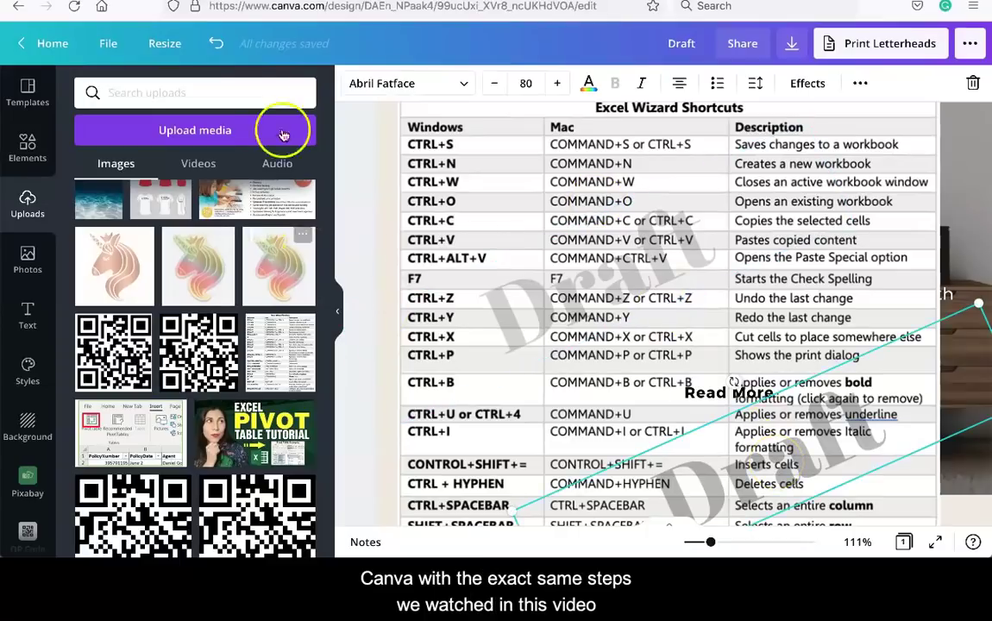